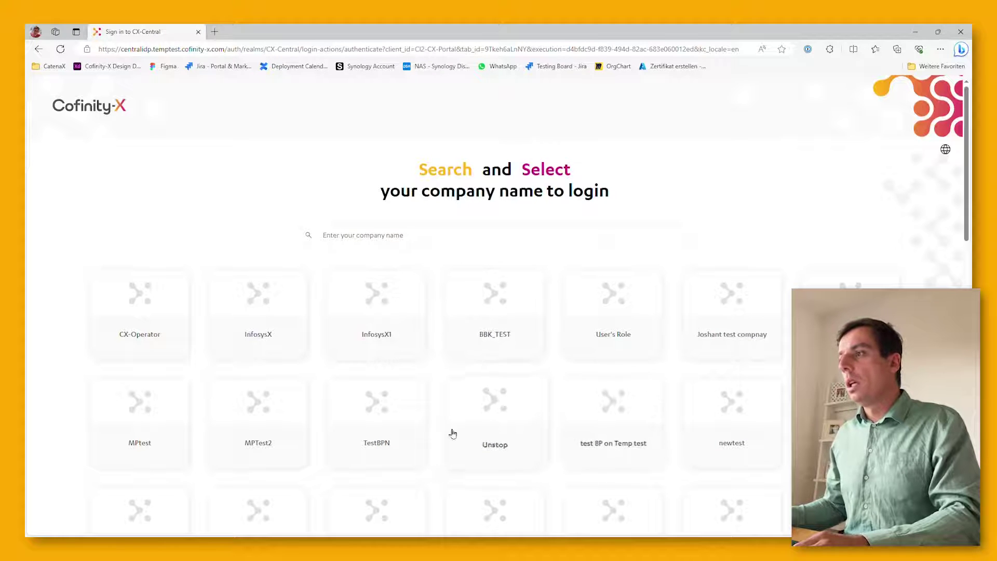
# Search 'cof', choose Cofinity-X GmbH, and log in with the saved account
pyautogui.scroll(-6, 298, 347)
pyautogui.scroll(6, 298, 348)
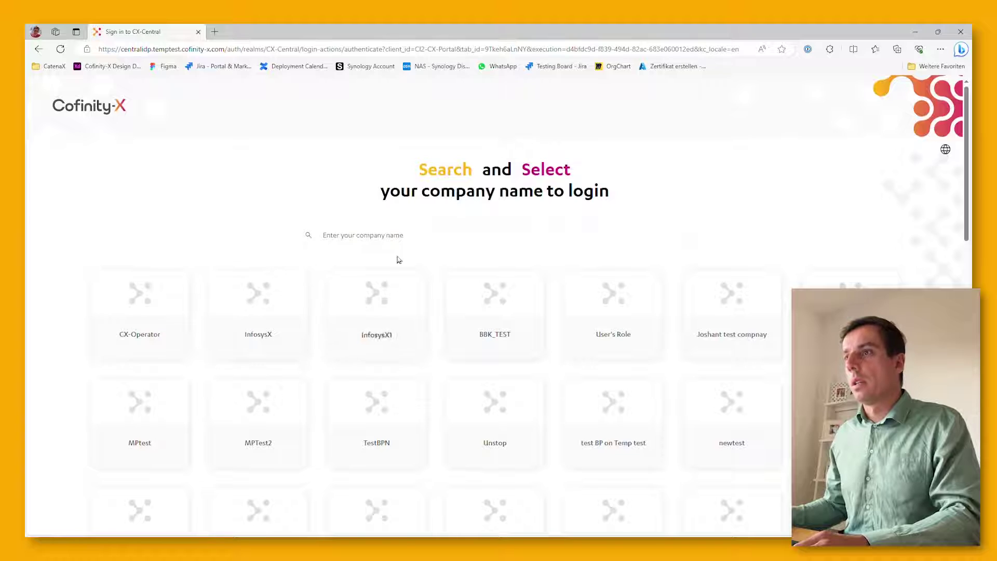
pyautogui.click(405, 246)
pyautogui.write('cof')
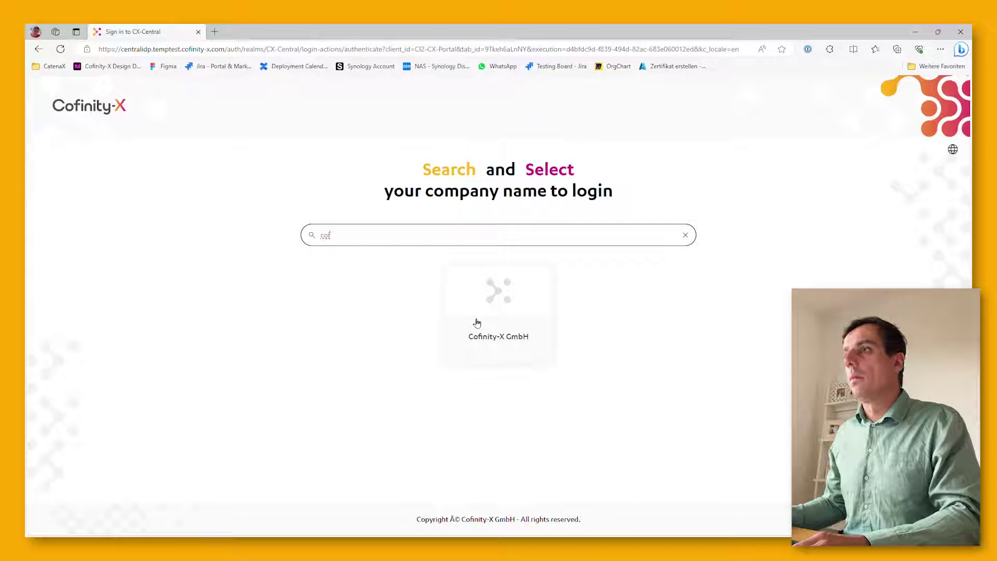
pyautogui.click(477, 323)
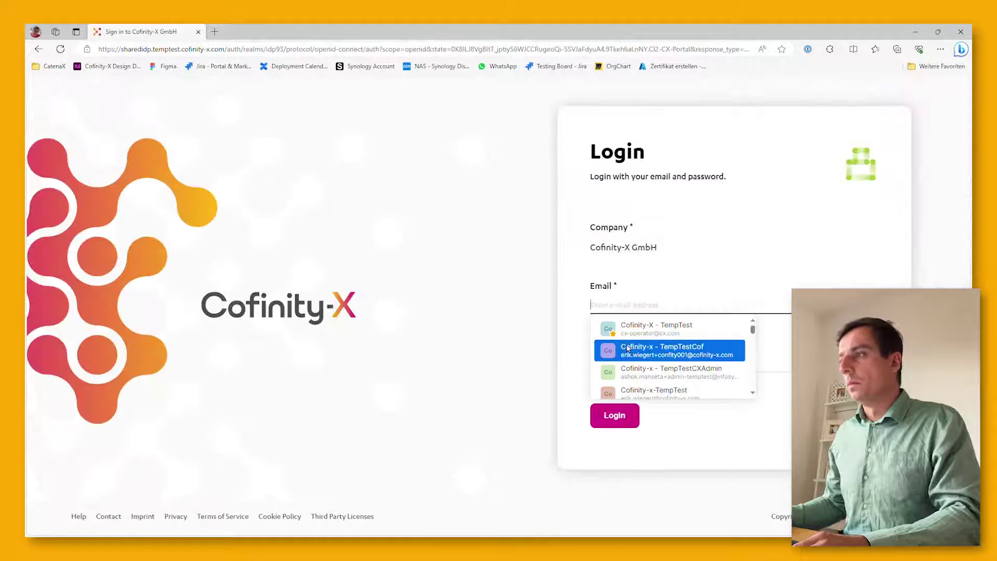
pyautogui.click(627, 349)
pyautogui.click(613, 418)
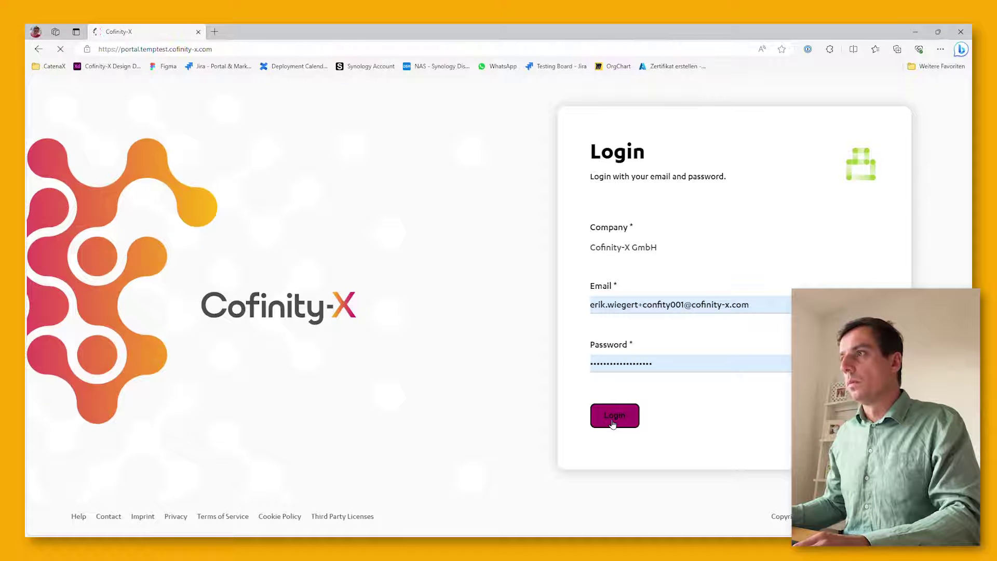
pyautogui.moveTo(73, 129)
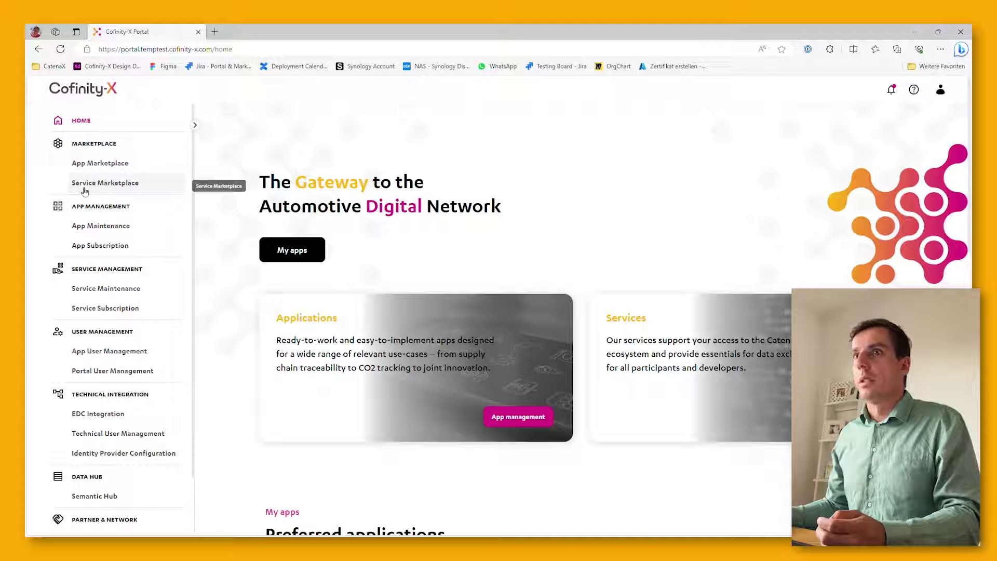
# Open the App Marketplace and browse its six apps, such as Golden Record and Fraud Prevention
pyautogui.click(92, 167)
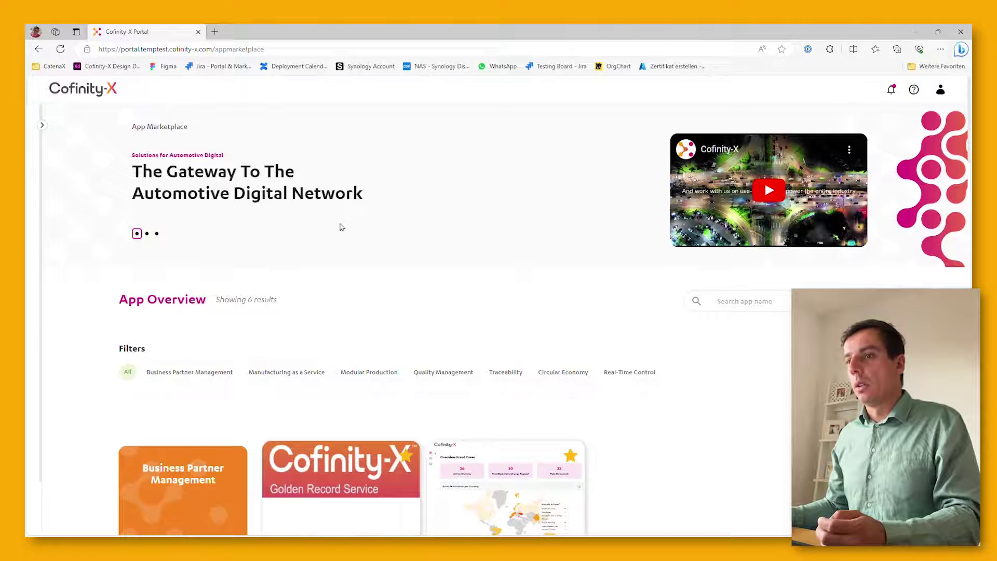
pyautogui.scroll(-1, 340, 227)
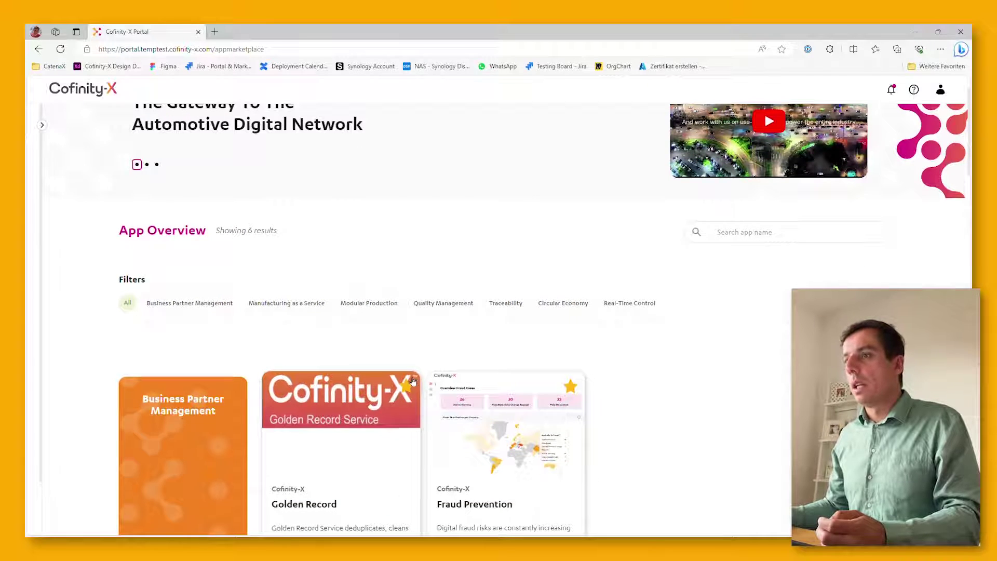
pyautogui.scroll(-1, 389, 287)
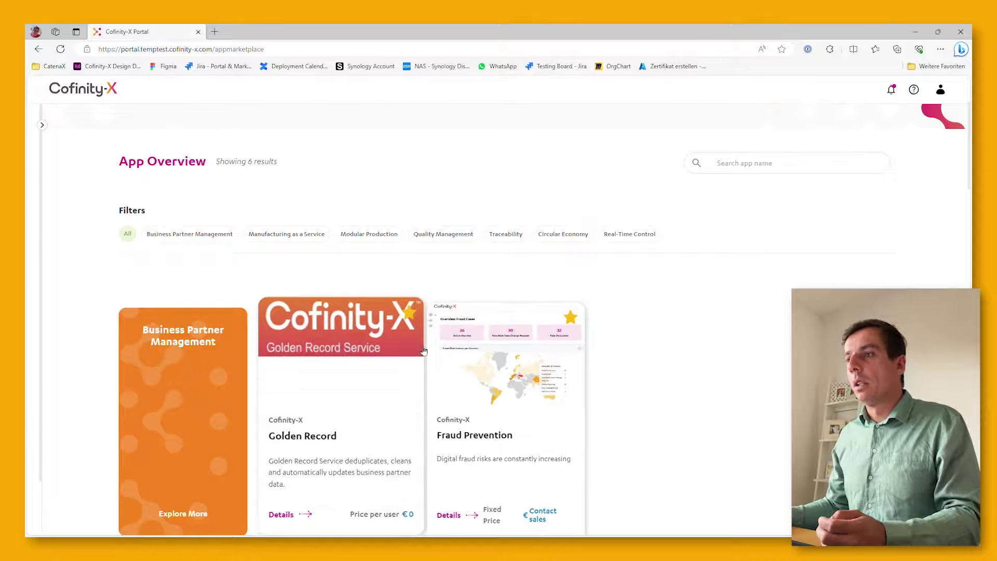
pyautogui.scroll(-1, 423, 351)
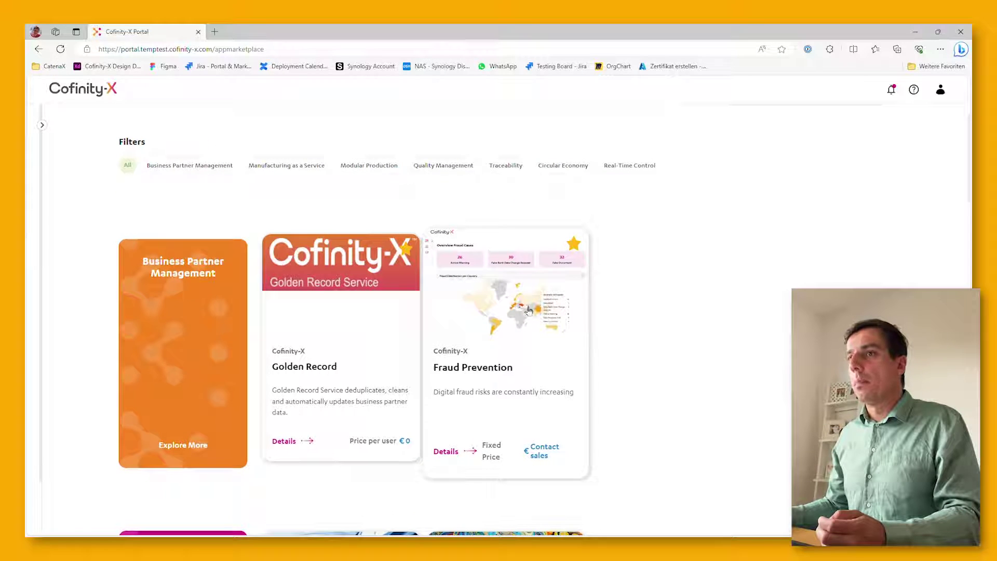
pyautogui.scroll(-2, 529, 310)
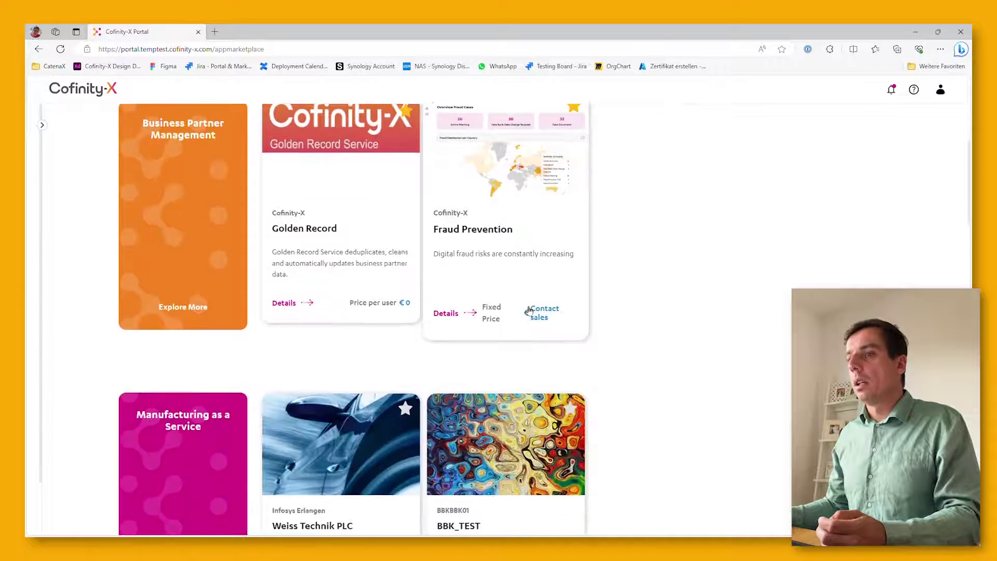
pyautogui.scroll(-8, 528, 310)
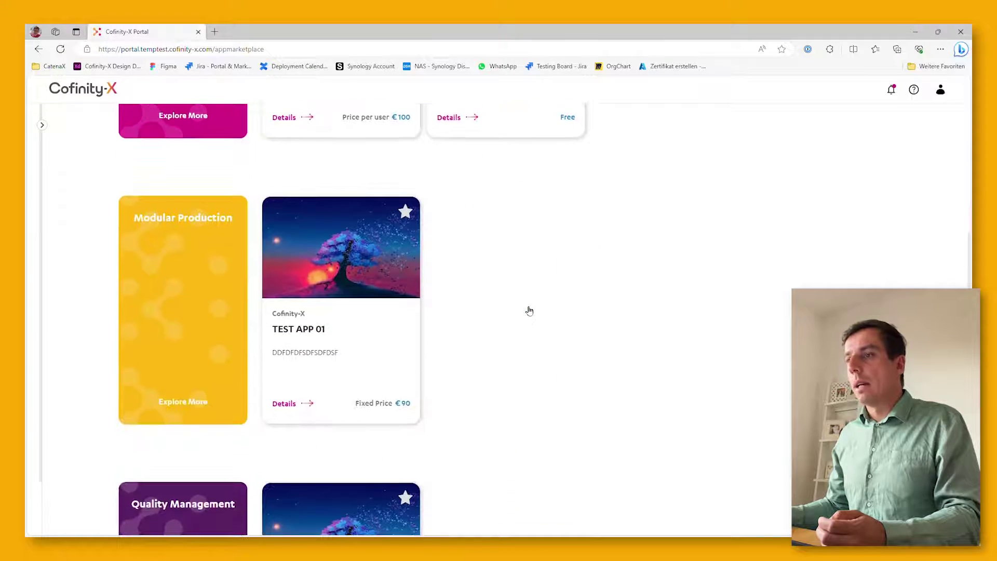
pyautogui.scroll(-6, 527, 310)
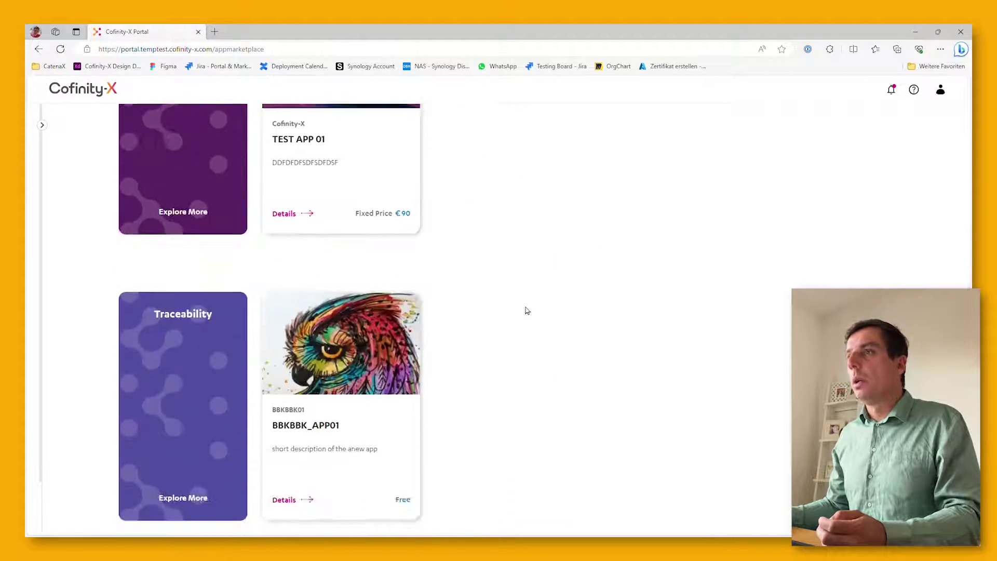
pyautogui.scroll(11, 528, 310)
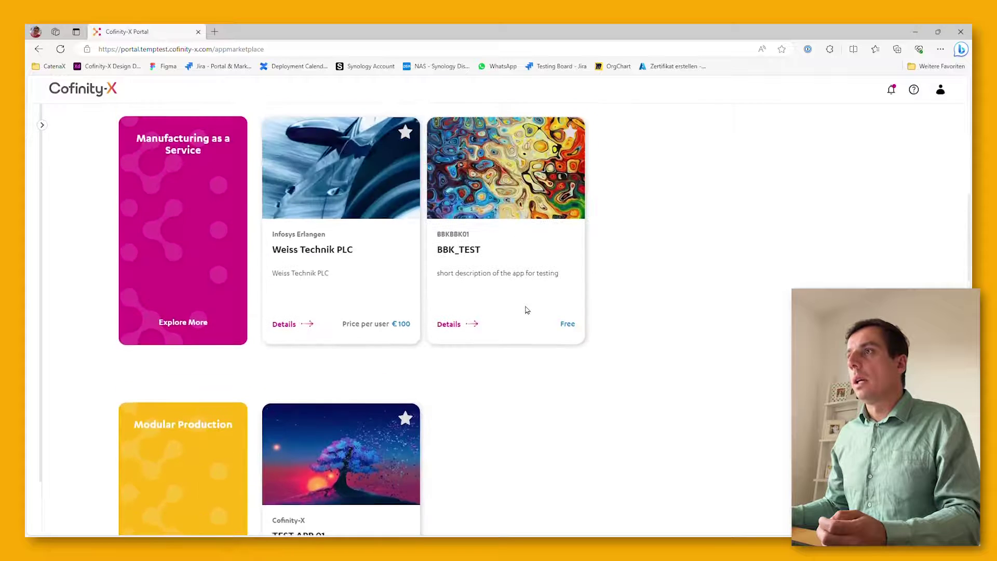
pyautogui.scroll(7, 528, 310)
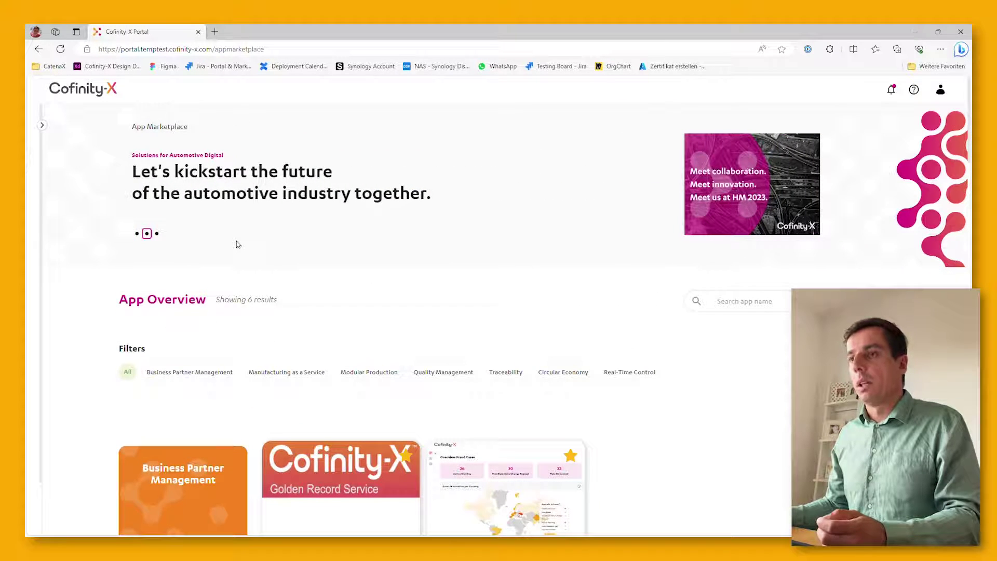
# Open the Service Marketplace and browse its five services, including Connect Basic
pyautogui.click(43, 126)
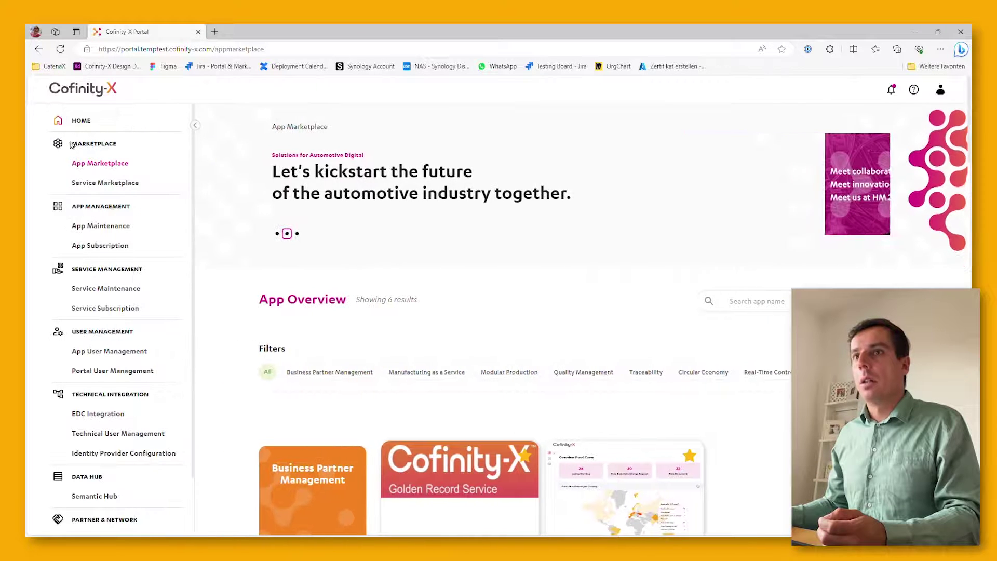
pyautogui.click(109, 188)
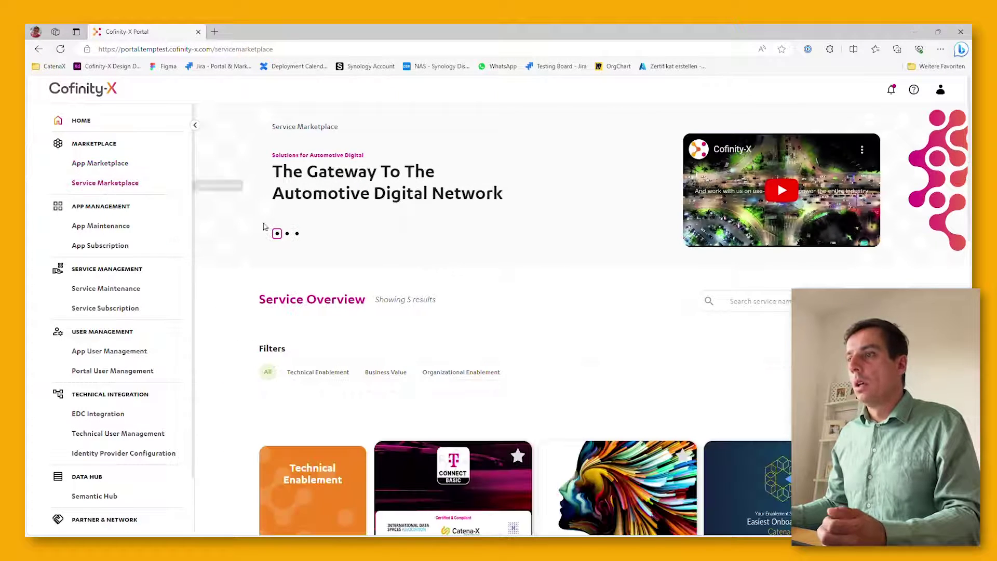
pyautogui.scroll(-5, 382, 254)
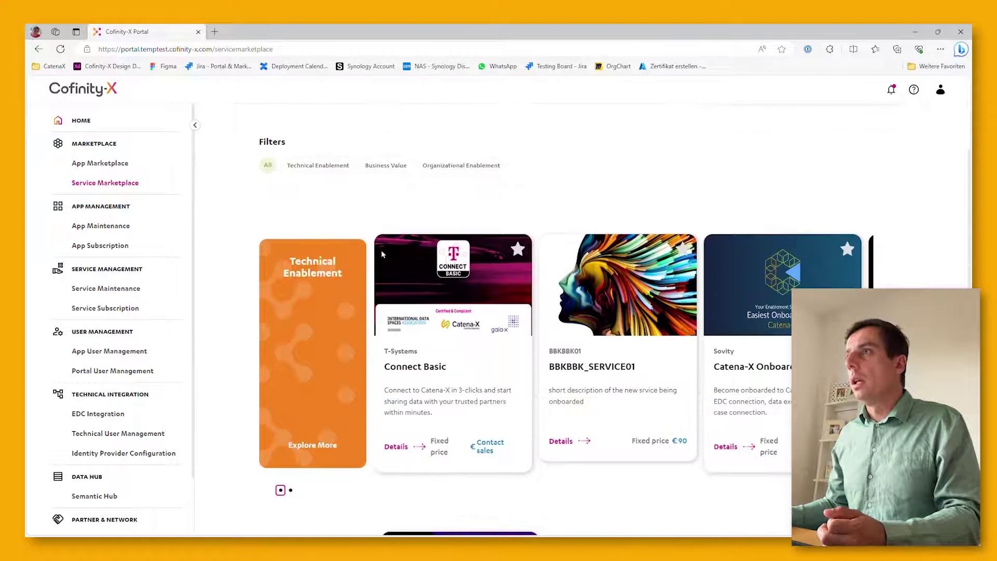
pyautogui.scroll(-3, 382, 253)
pyautogui.scroll(-1, 385, 254)
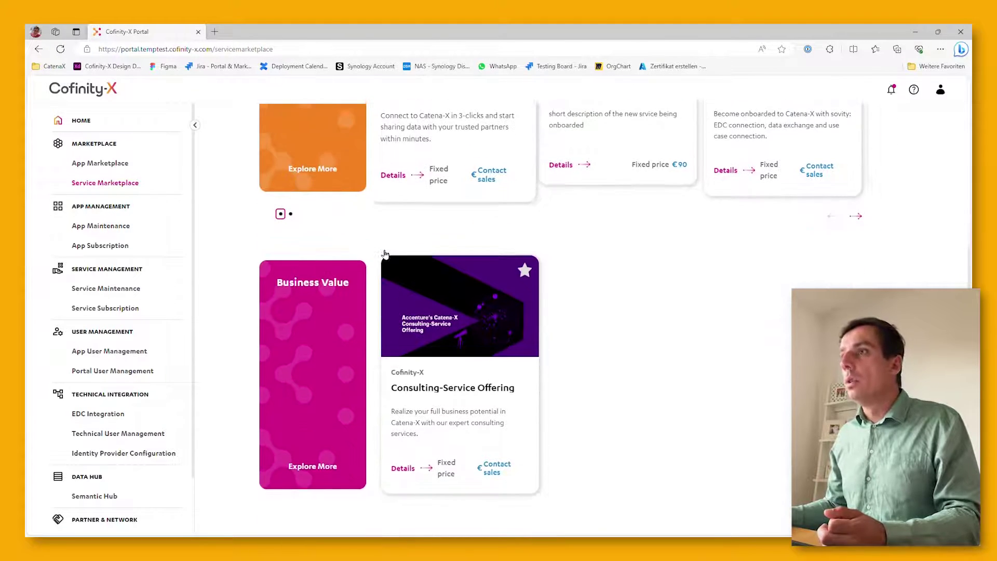
pyautogui.scroll(5, 383, 253)
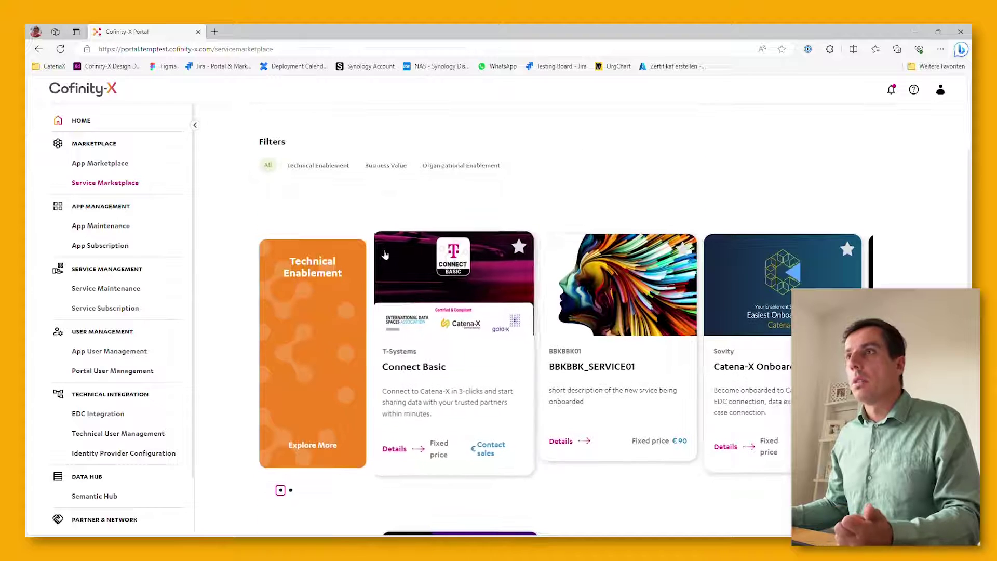
pyautogui.scroll(4, 383, 254)
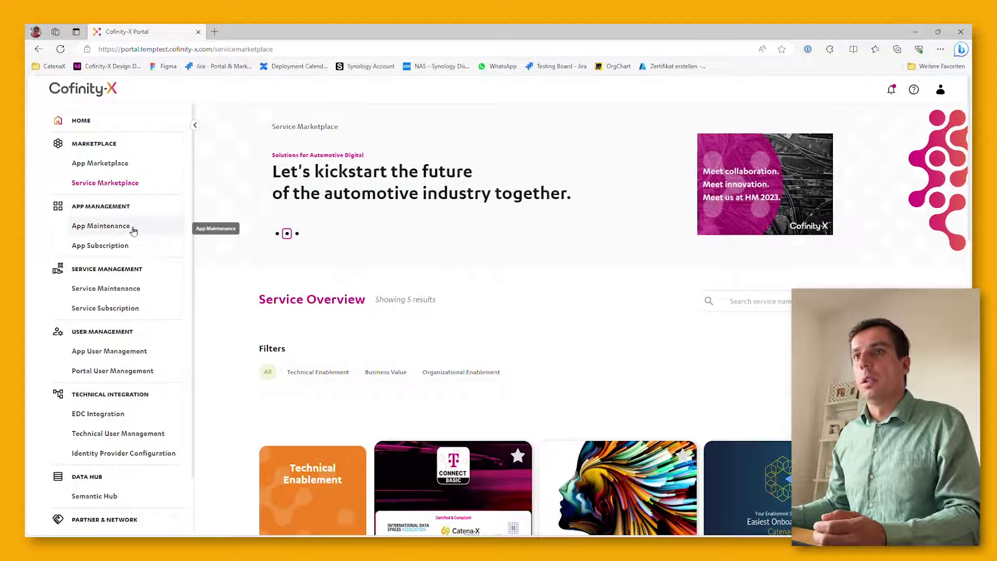
# Resume onboarding the Business Application Traceability app from the App Maintenance dashboard
pyautogui.click(133, 231)
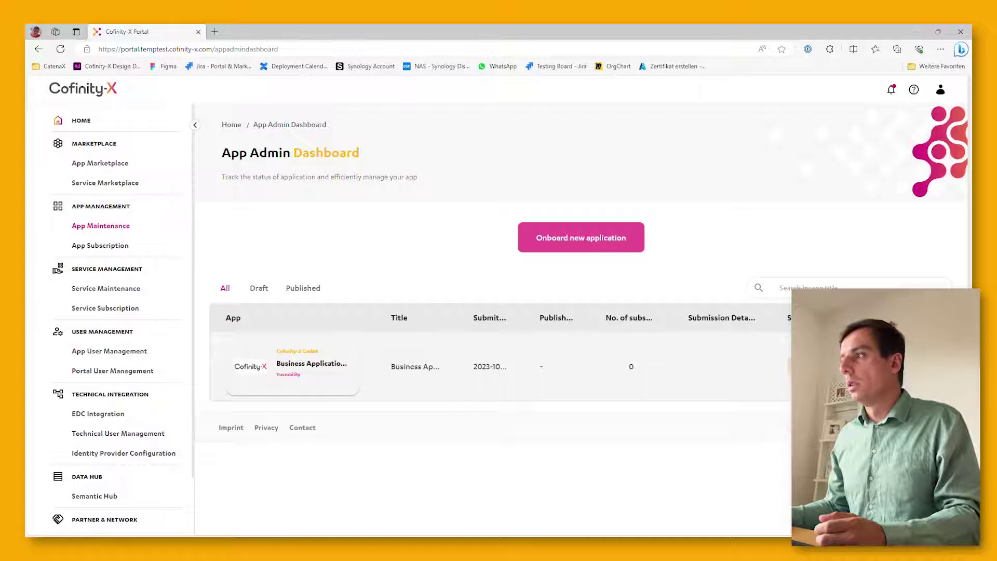
pyautogui.click(571, 367)
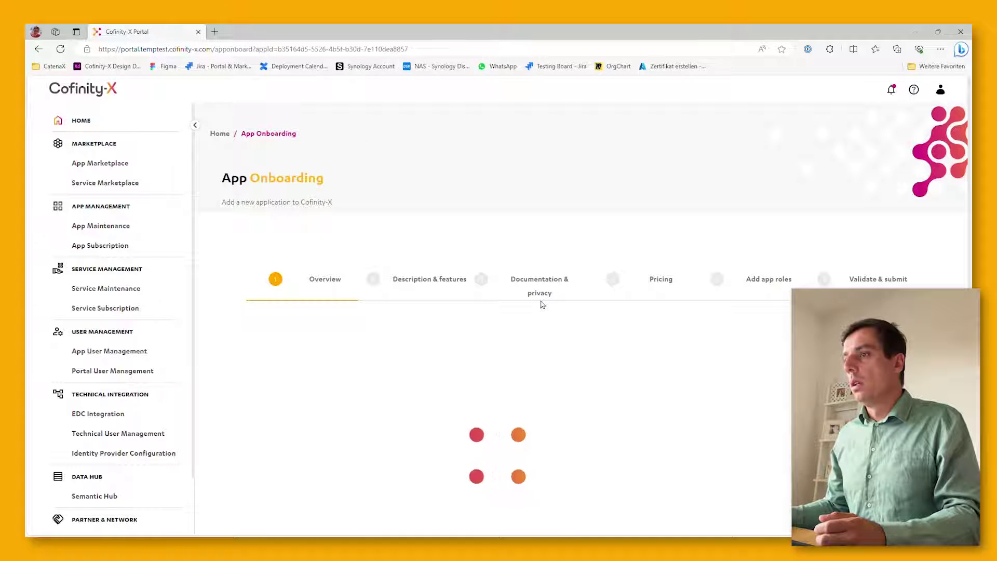
# Append '- New' to the app title
pyautogui.scroll(-6, 541, 304)
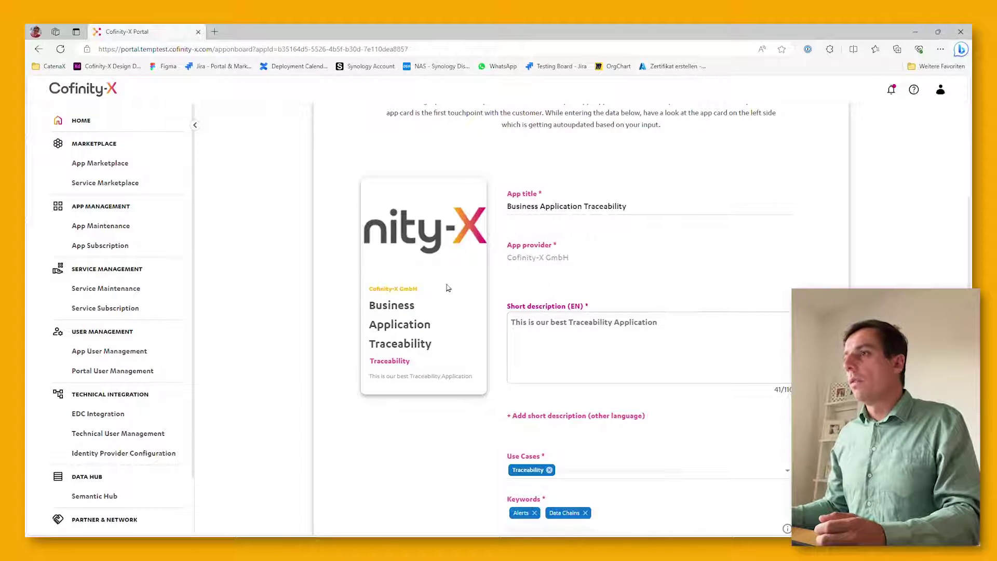
pyautogui.click(641, 216)
pyautogui.write('- New')
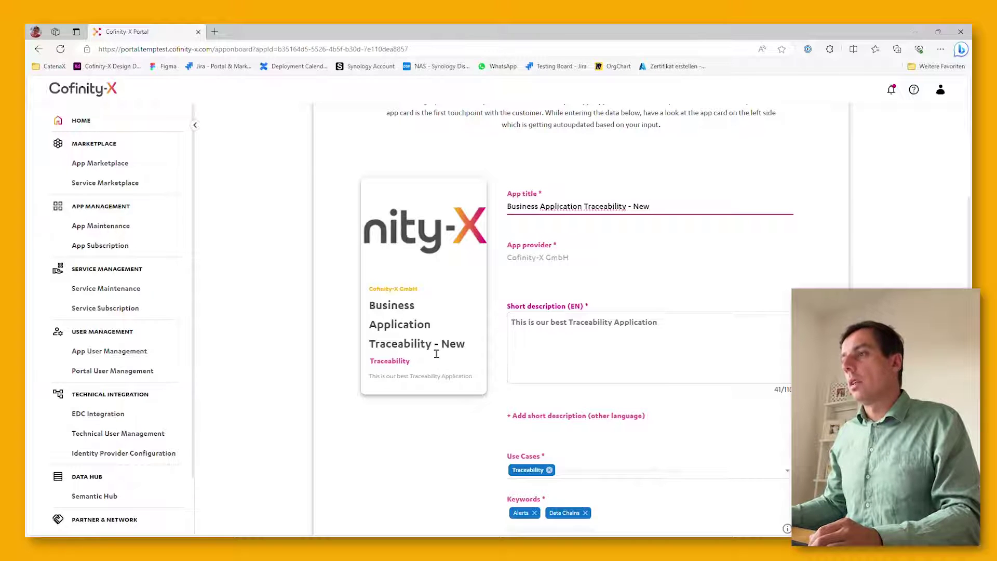
# Remove Traceability from the use cases and select it again
pyautogui.scroll(-1, 542, 363)
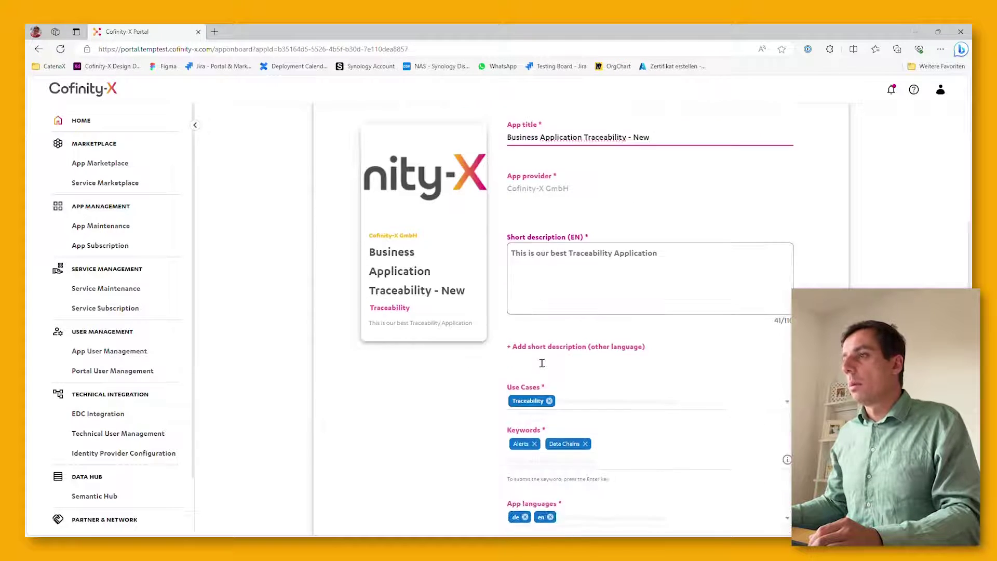
pyautogui.click(576, 407)
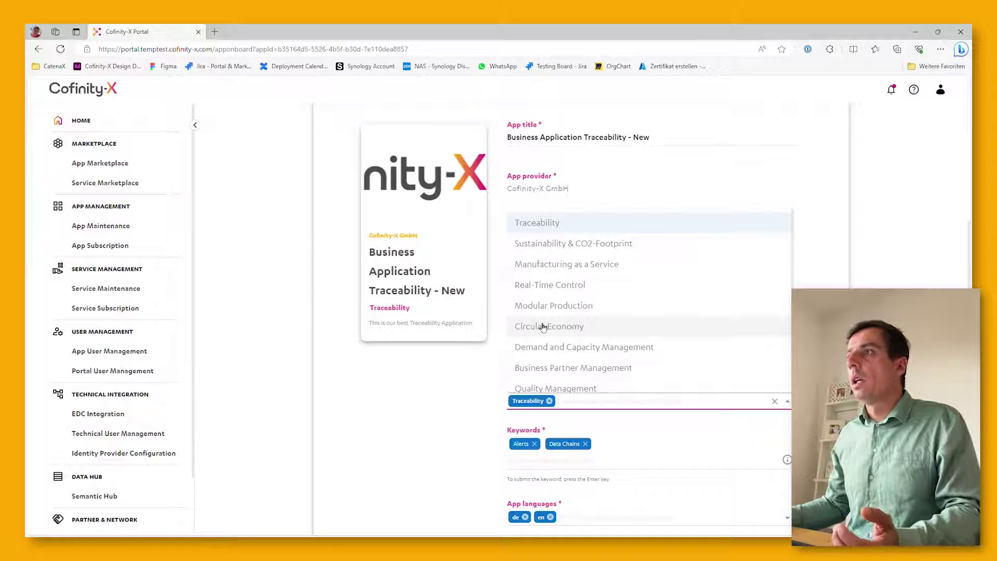
pyautogui.click(562, 224)
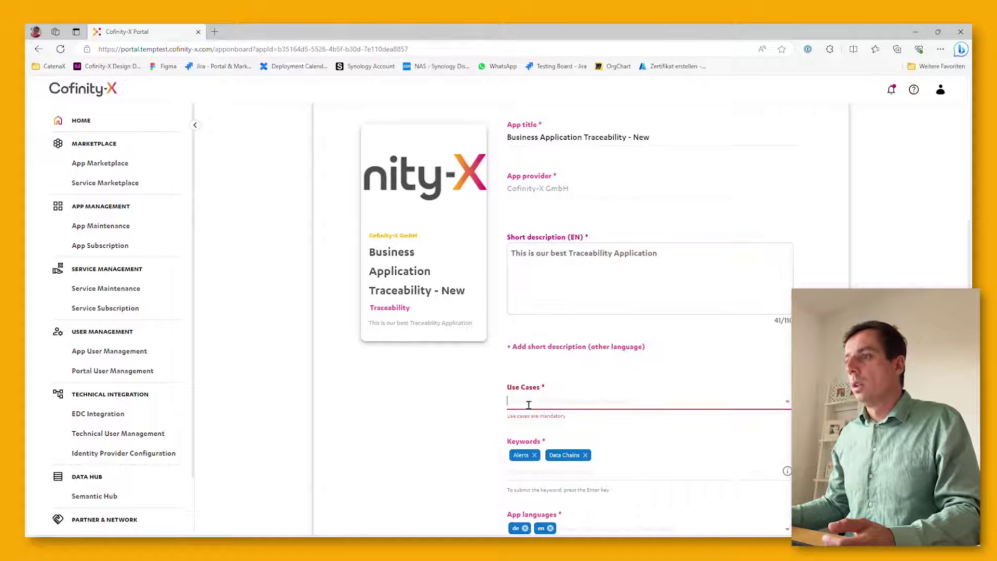
pyautogui.click(519, 401)
pyautogui.click(549, 225)
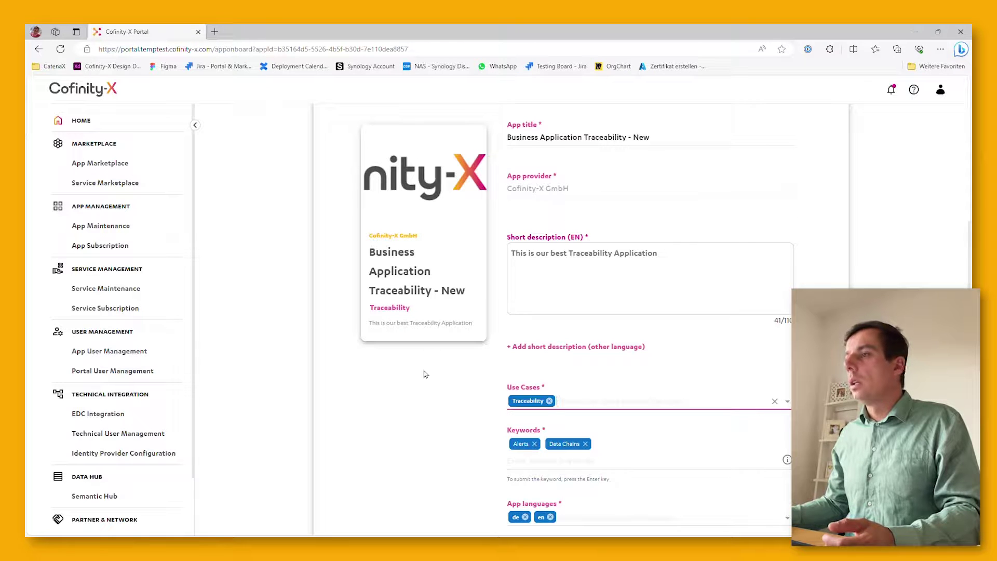
# Add 'Value Chain' as an app keyword
pyautogui.scroll(-1, 425, 374)
pyautogui.scroll(-1, 424, 374)
pyautogui.click(541, 332)
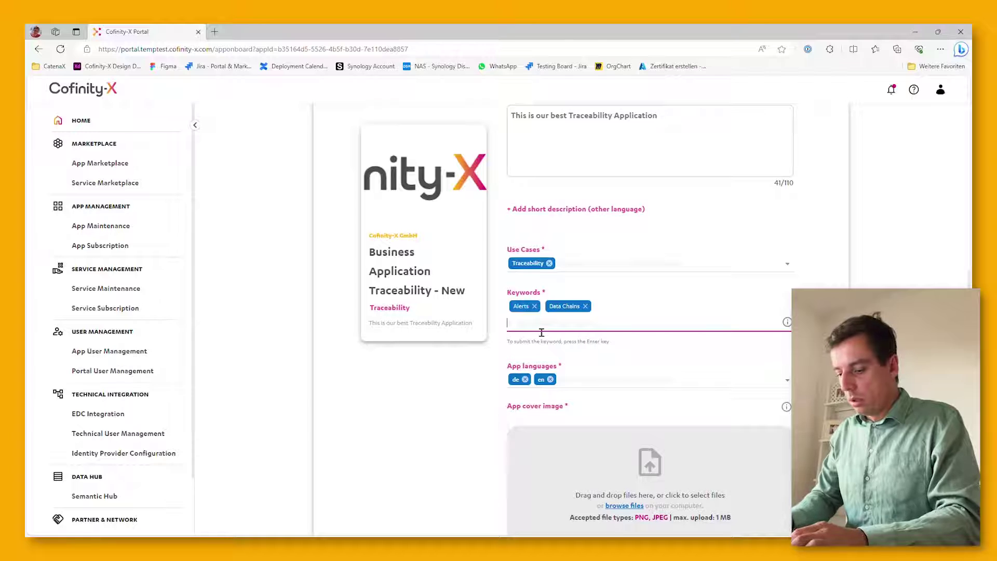
pyautogui.write('Value ')
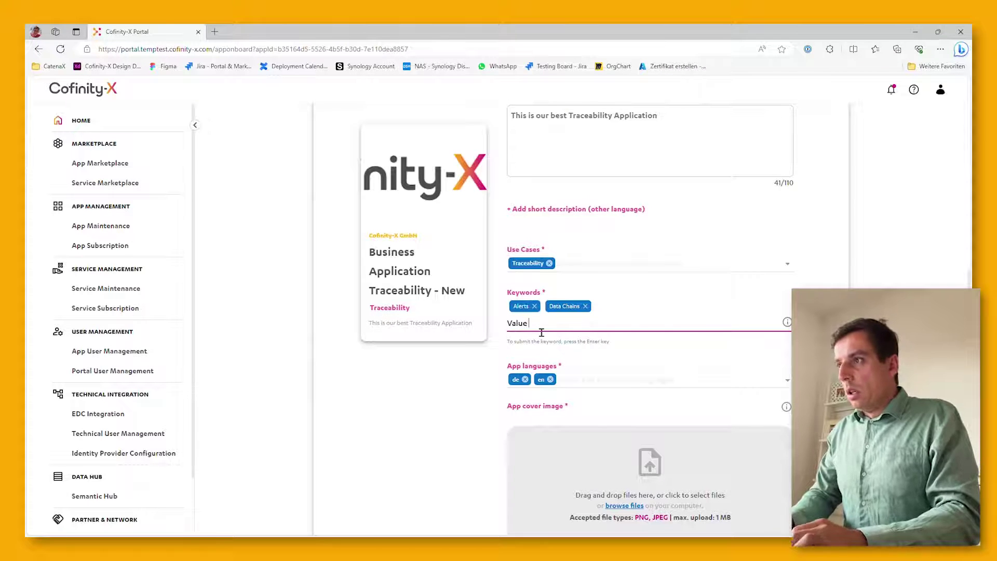
pyautogui.write('Chain')
pyautogui.press('Return')
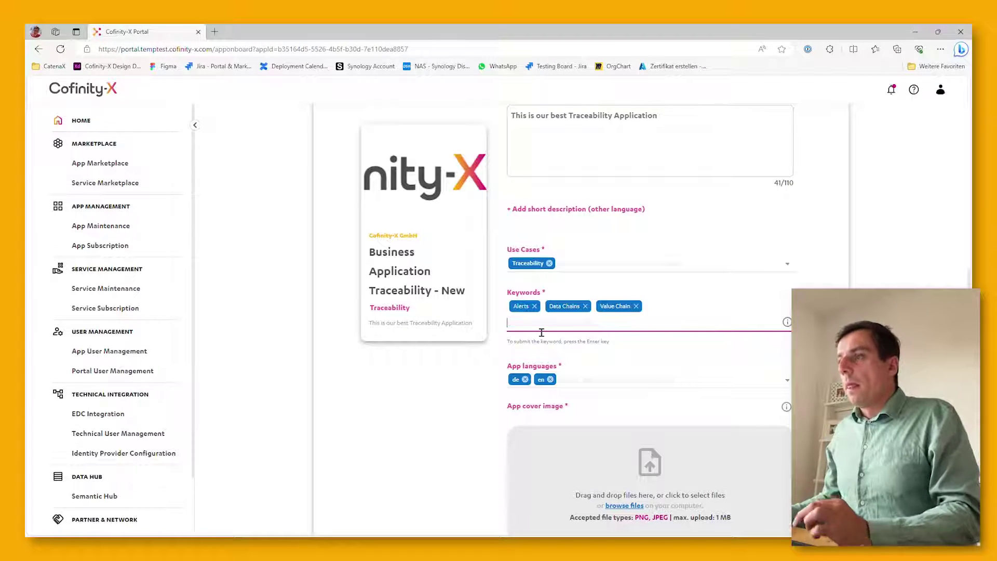
# Confirm app languages de and en and the uploaded Cofinity-X-Logo.png cover image
pyautogui.click(574, 387)
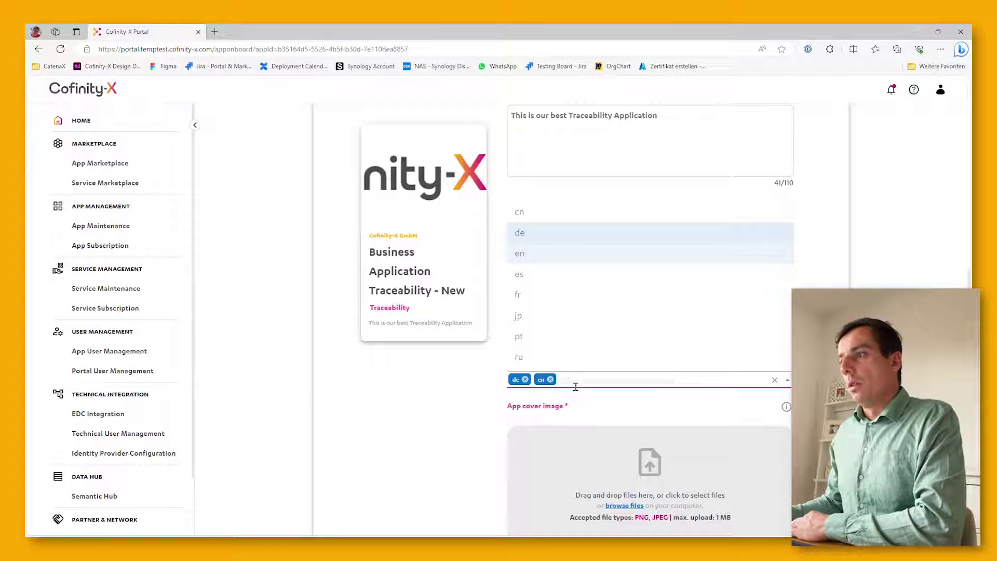
pyautogui.scroll(-4, 576, 386)
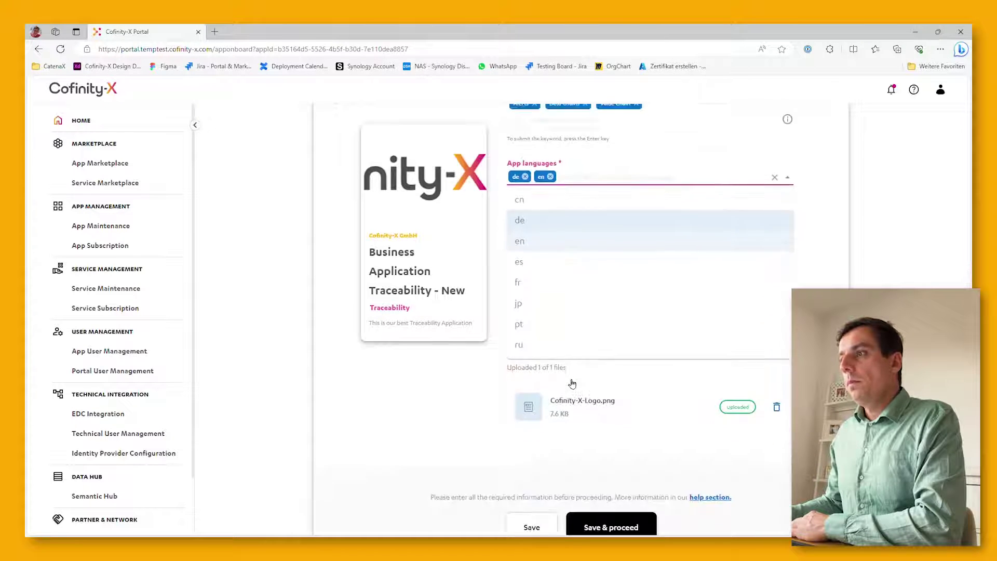
pyautogui.click(451, 379)
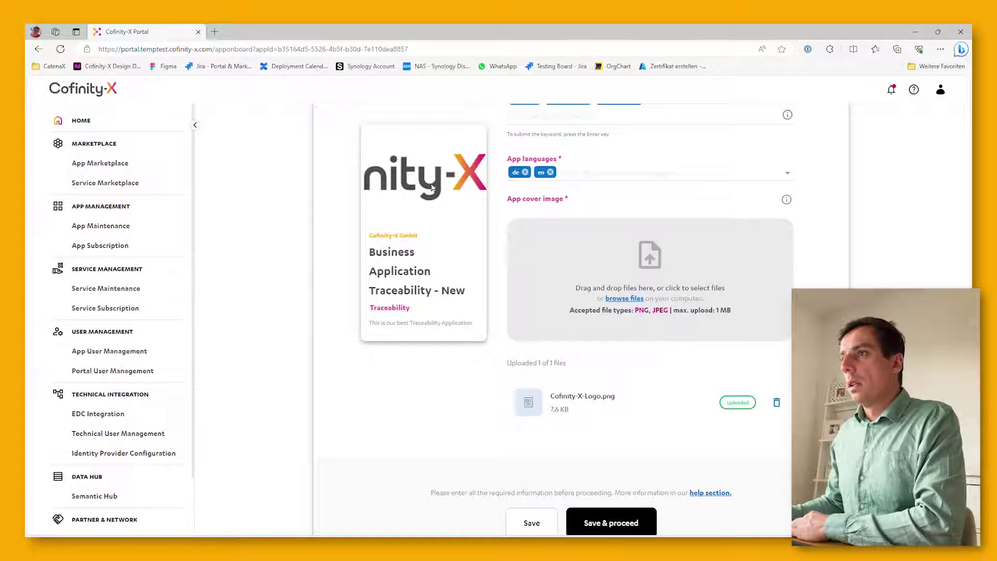
pyautogui.scroll(-2, 422, 393)
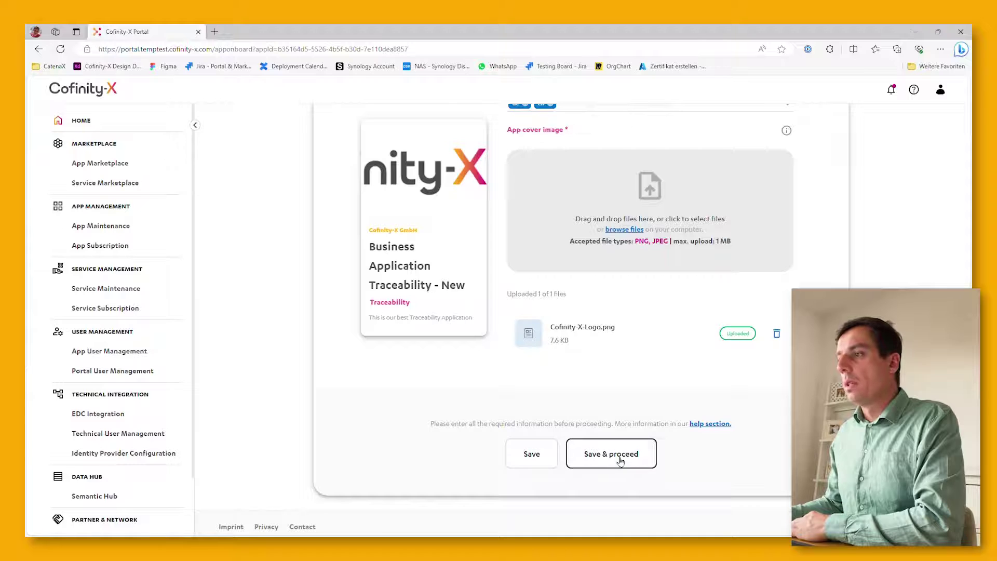
# Save the Overview and move on to the Description & features step
pyautogui.click(617, 454)
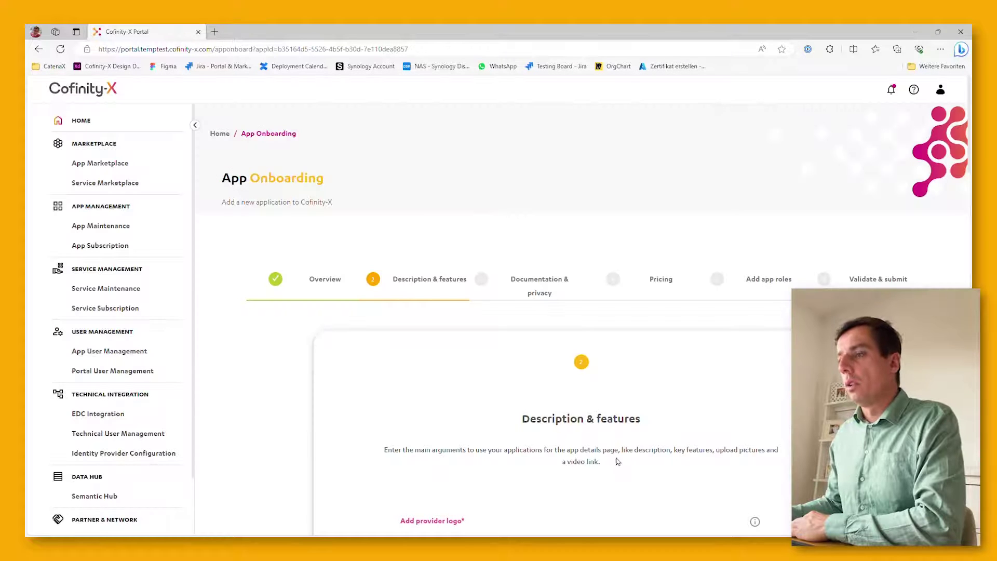
pyautogui.scroll(-4, 618, 461)
pyautogui.scroll(-6, 620, 462)
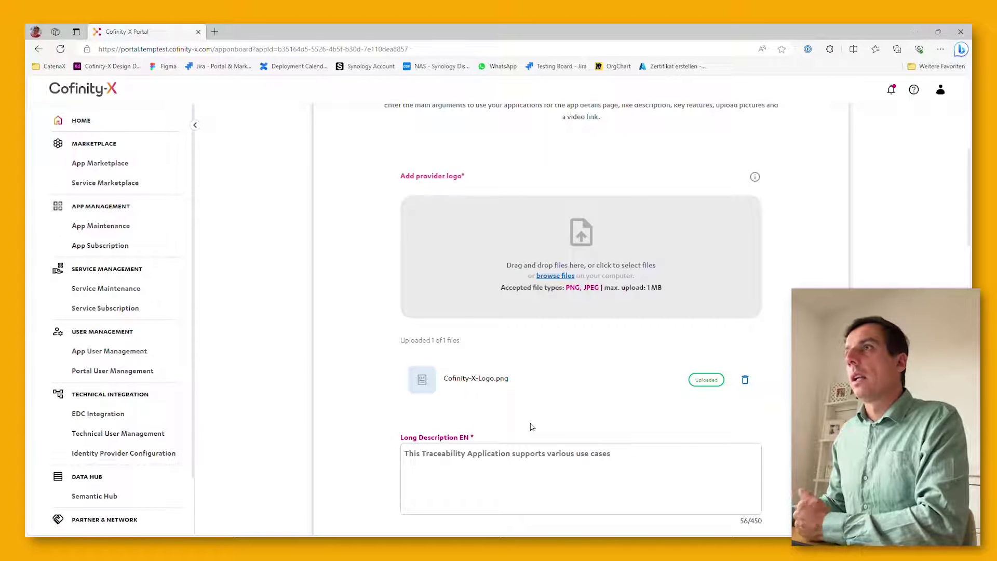
pyautogui.scroll(-3, 532, 427)
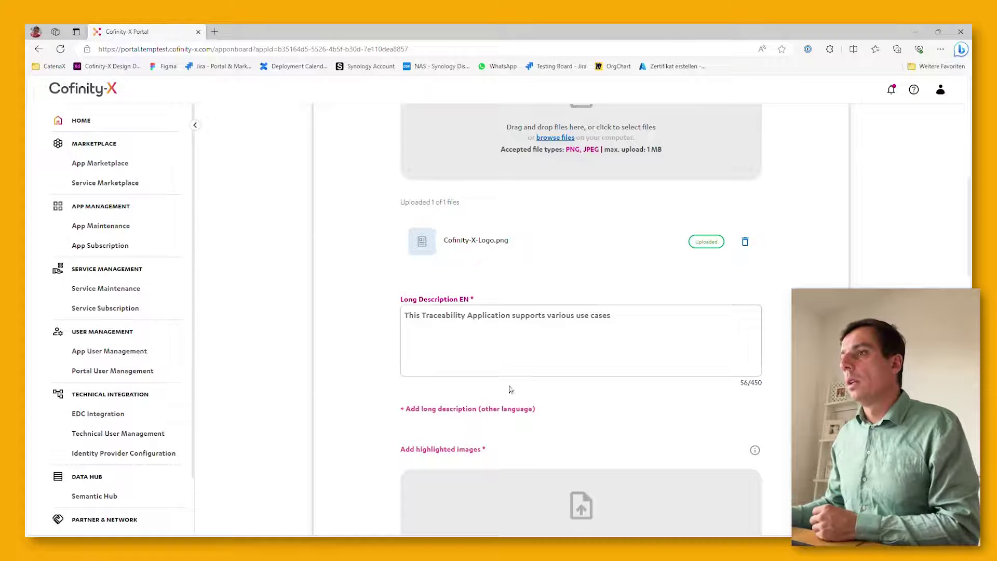
pyautogui.scroll(-4, 510, 374)
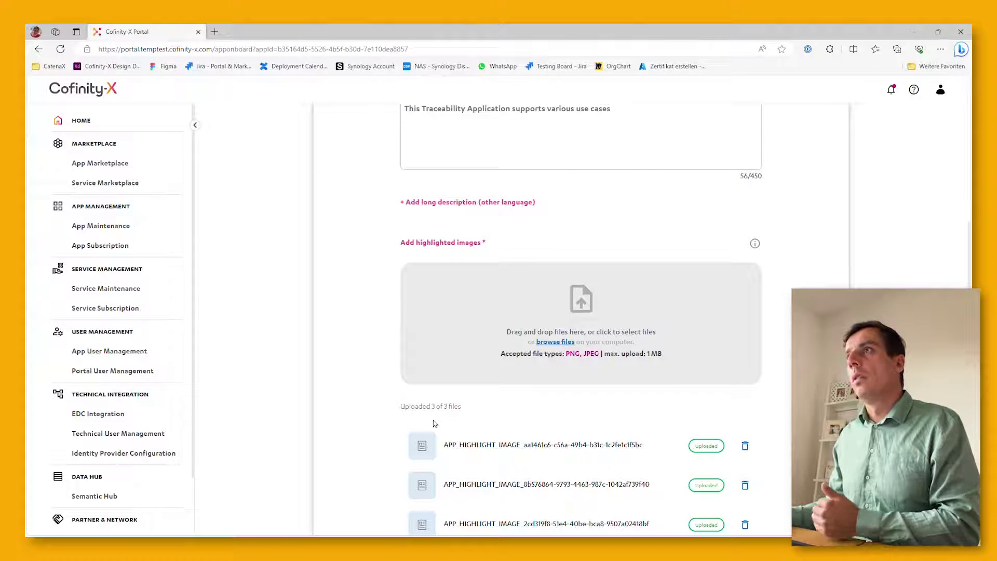
pyautogui.scroll(-3, 434, 423)
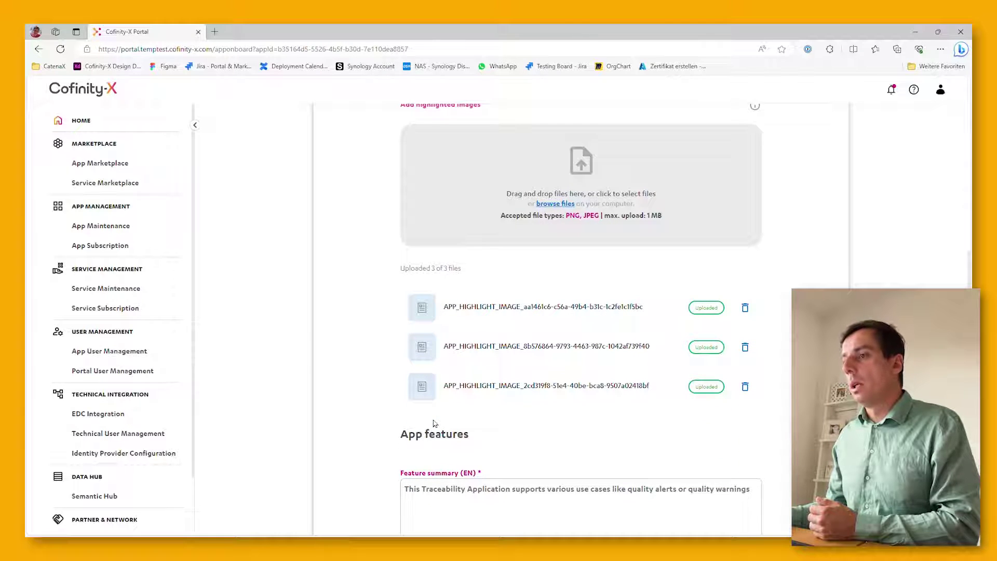
pyautogui.scroll(-5, 434, 423)
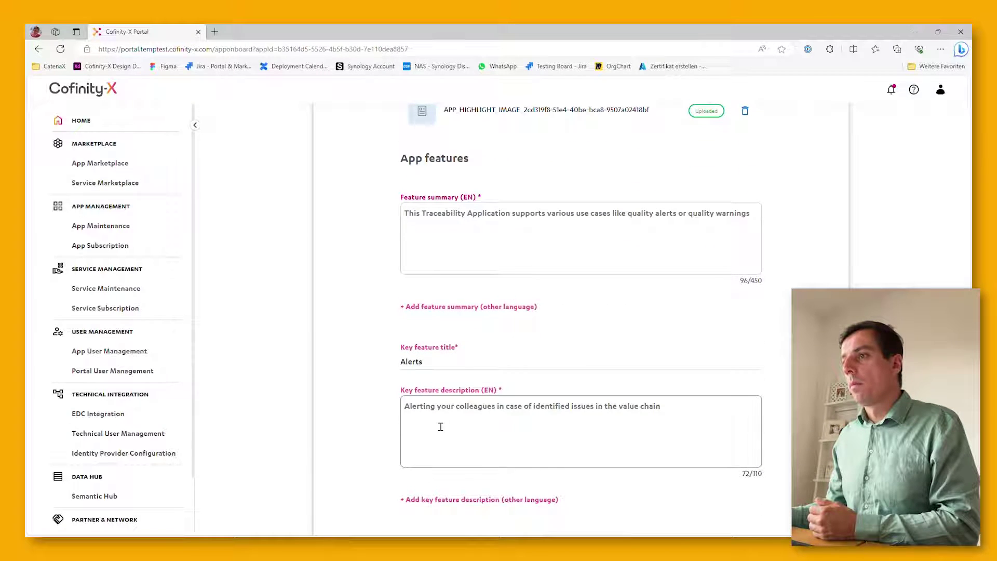
# Review the existing Alerts key feature
pyautogui.click(469, 365)
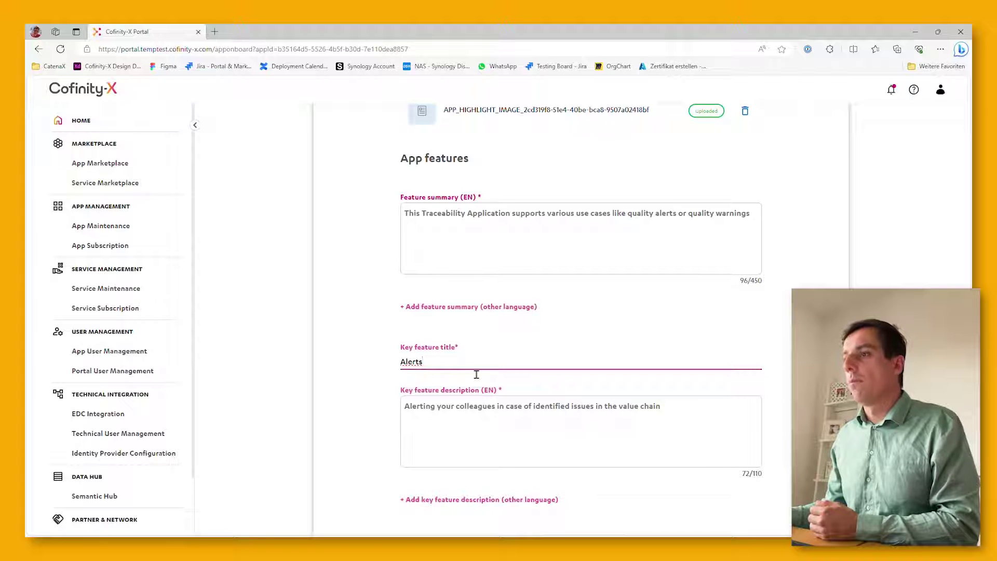
pyautogui.scroll(-3, 476, 373)
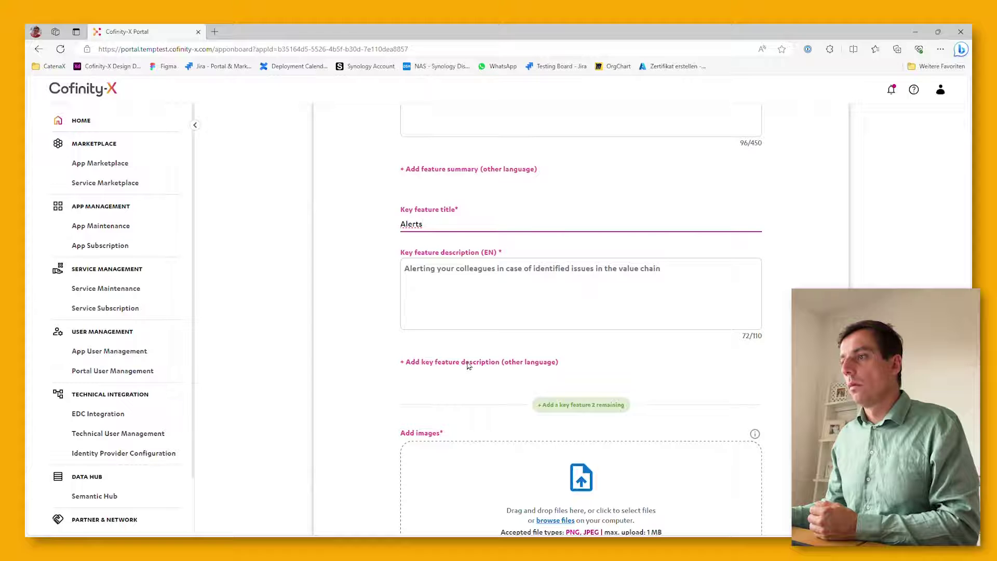
pyautogui.scroll(-2, 469, 367)
# Add a second key feature titled 'Quality Warnings'
pyautogui.click(559, 336)
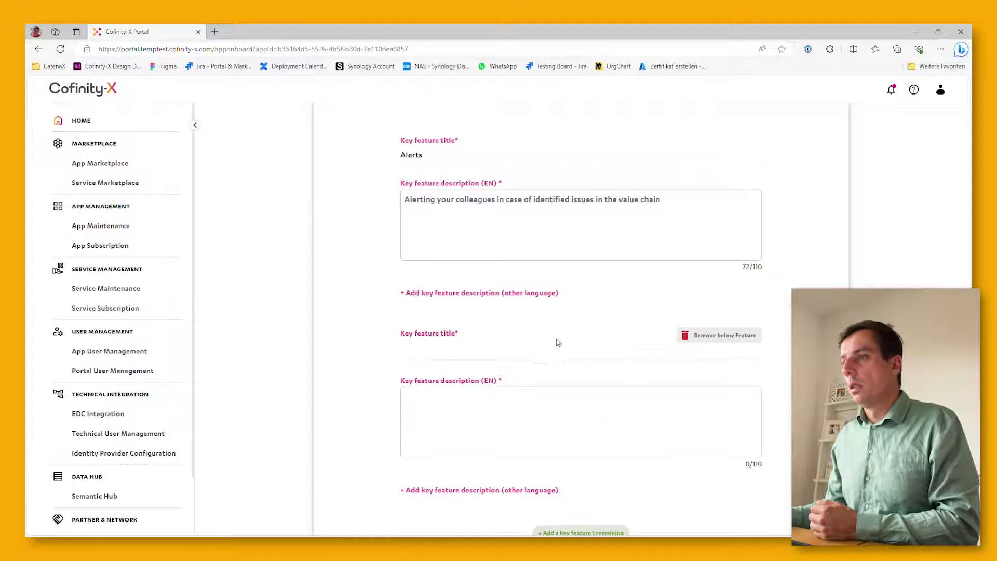
pyautogui.click(484, 364)
pyautogui.write('Qualit')
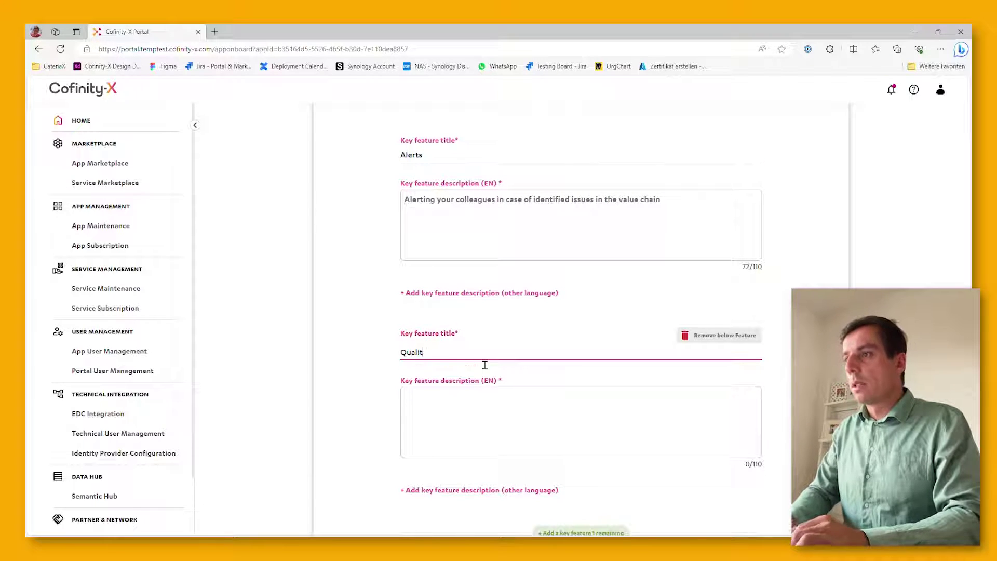
pyautogui.write('y Warnings')
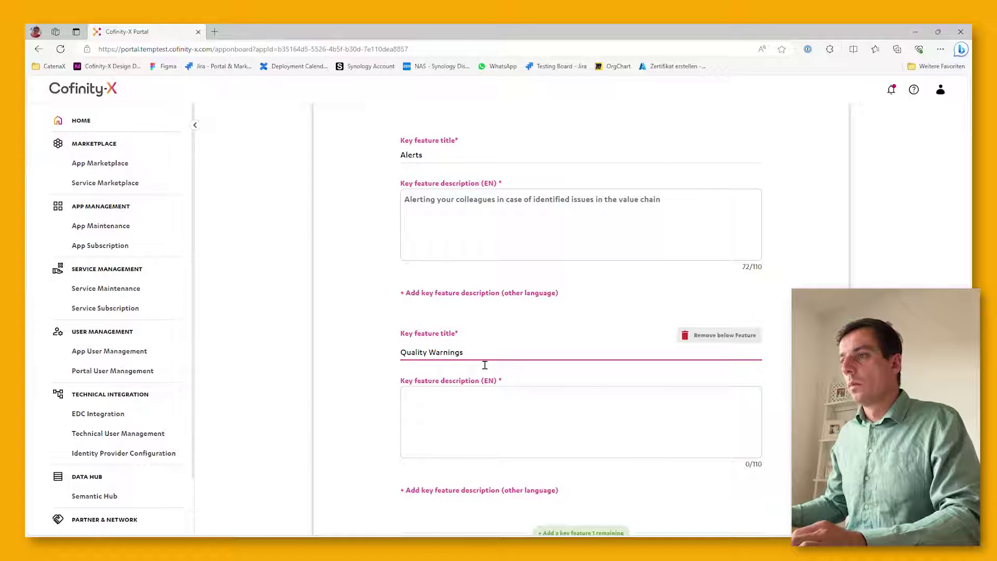
pyautogui.moveTo(484, 365); pyautogui.dragTo(424, 363)
# Describe it as 'Quality Warnings can be created and shared within the network'
pyautogui.click(444, 419)
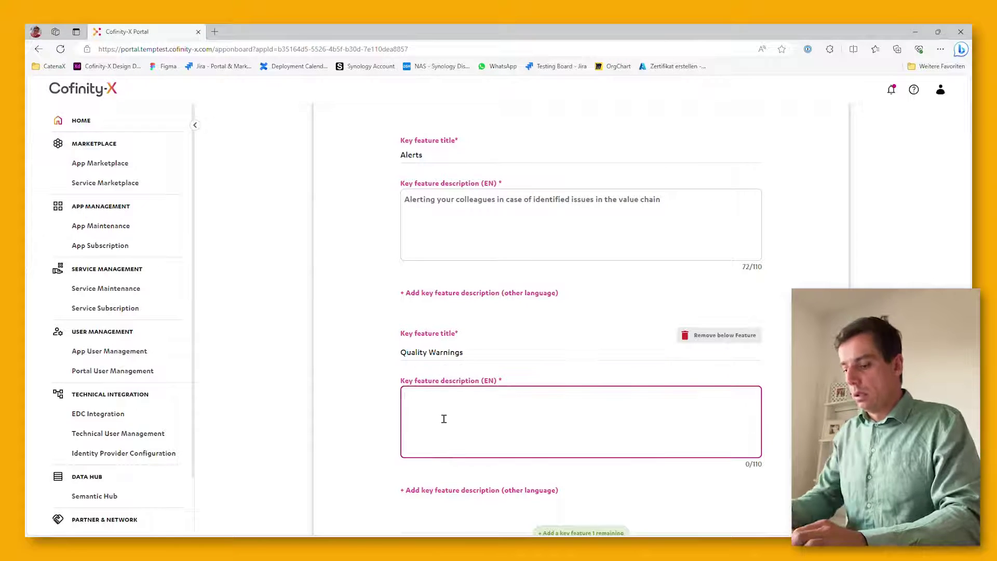
pyautogui.write('Quality Wa')
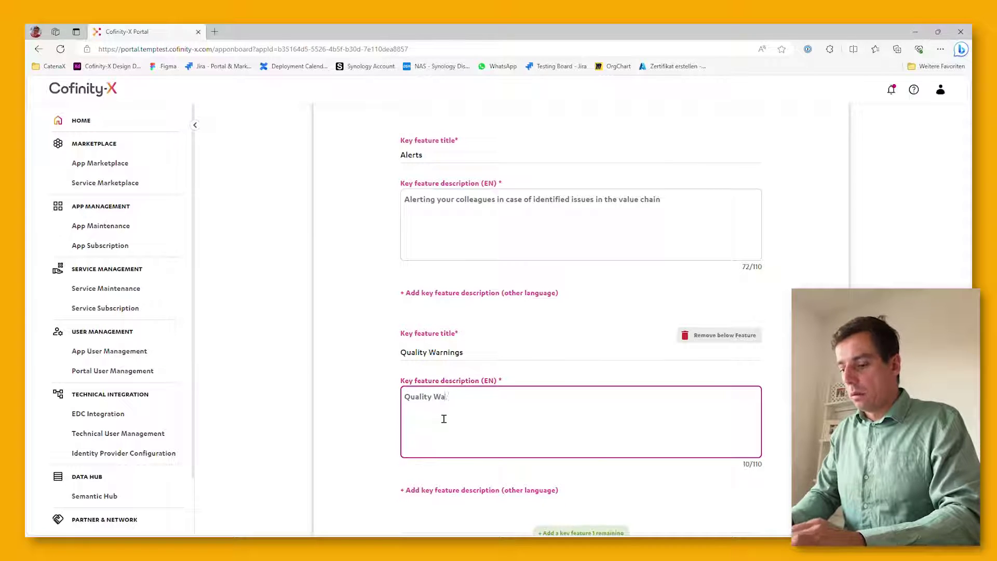
pyautogui.write('rnings h')
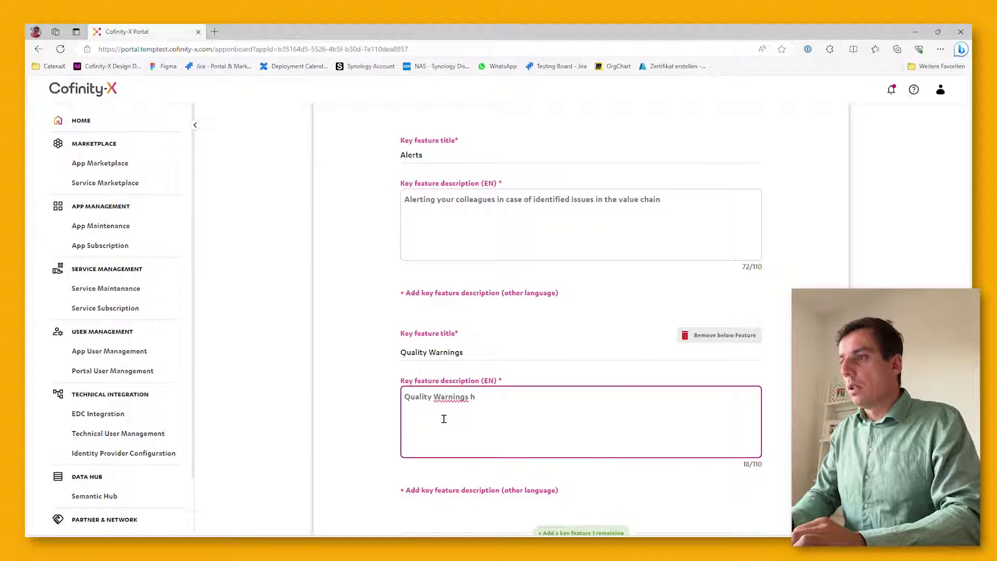
pyautogui.press('BackSpace')
pyautogui.write('c')
pyautogui.press('BackSpace')
pyautogui.write('can be ')
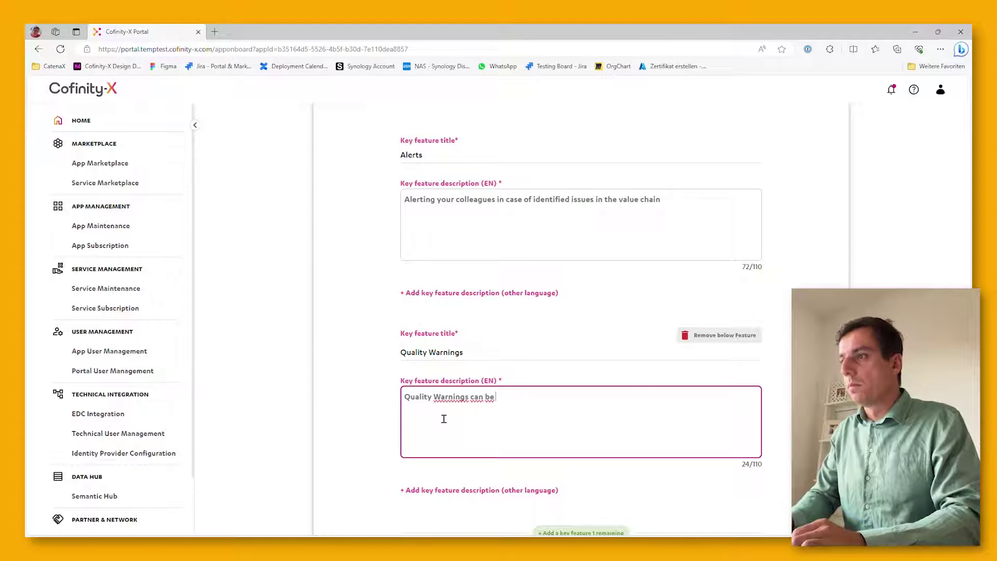
pyautogui.write('created and ')
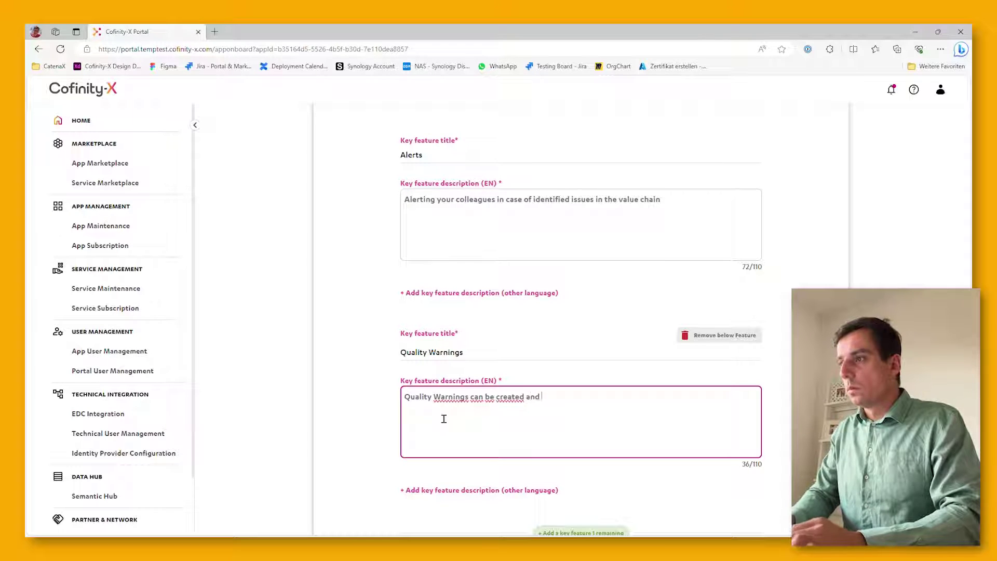
pyautogui.write('shared within t')
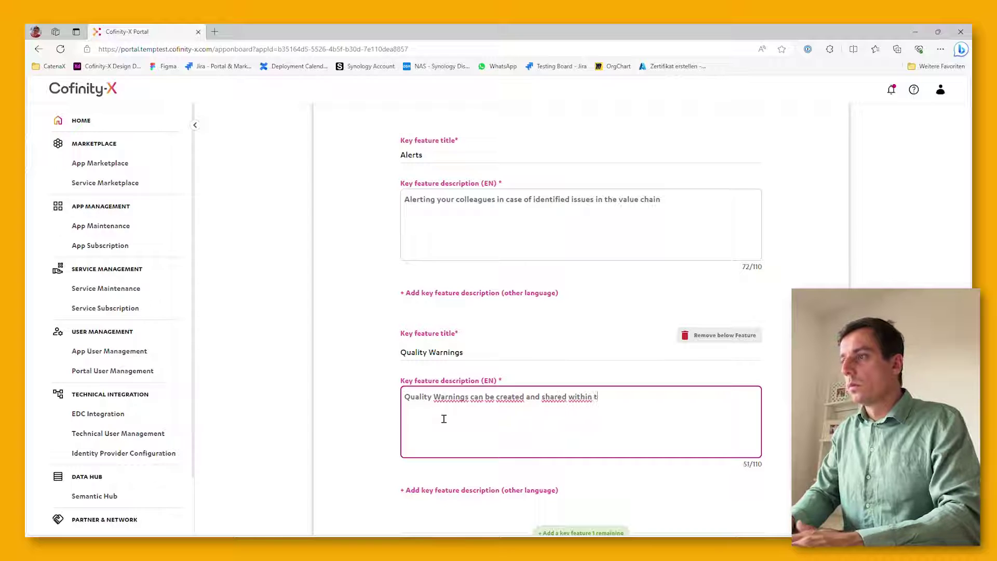
pyautogui.write('he network')
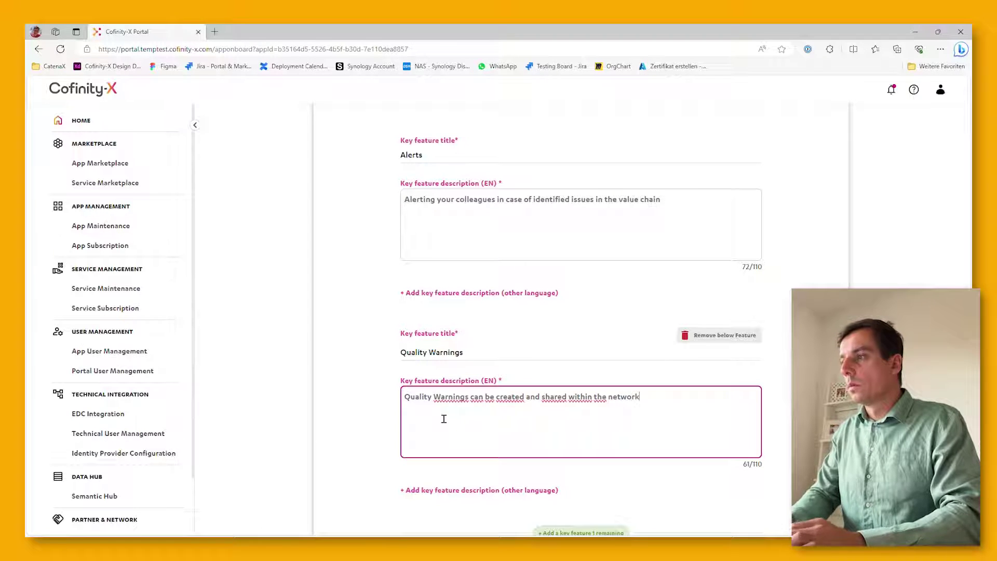
pyautogui.scroll(-4, 444, 418)
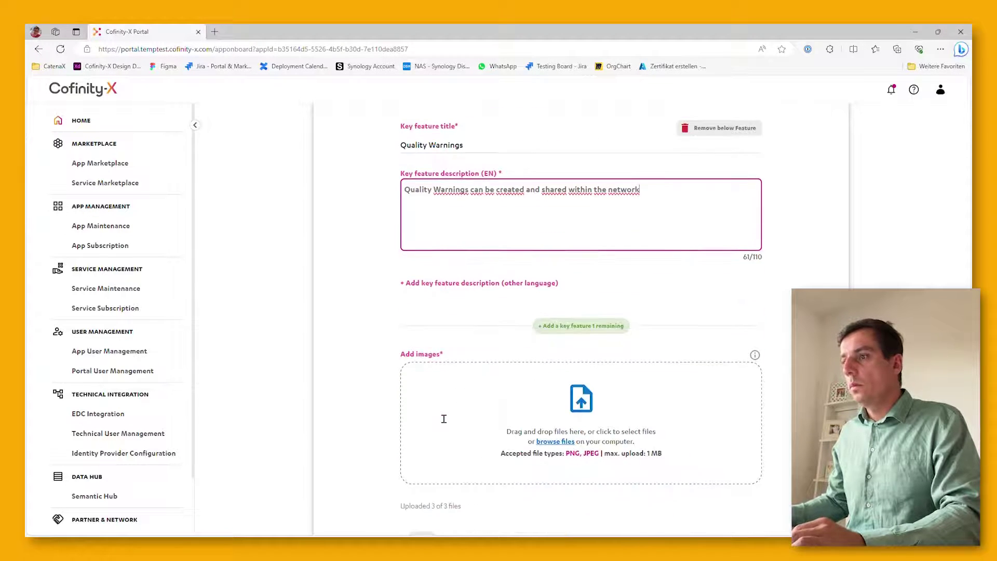
pyautogui.scroll(-1, 440, 416)
pyautogui.scroll(-2, 440, 416)
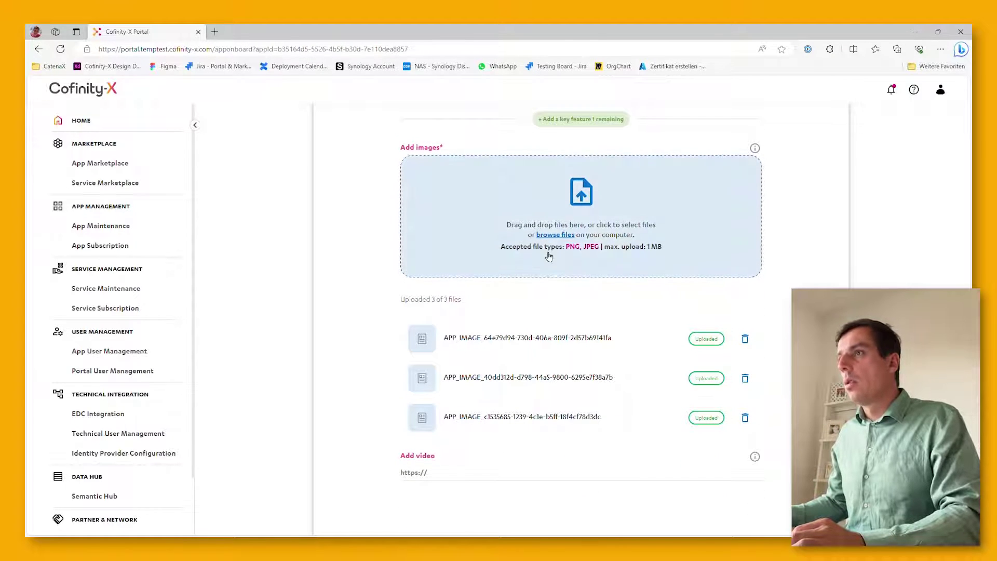
pyautogui.scroll(-1, 462, 415)
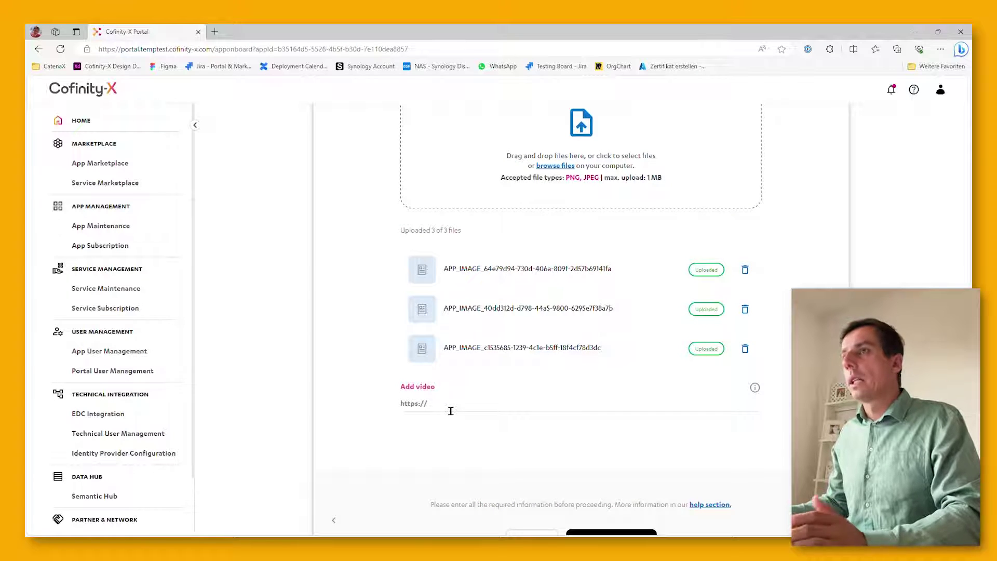
pyautogui.scroll(-1, 450, 409)
# Save the features and advance to the Documentation & privacy step
pyautogui.click(602, 476)
pyautogui.scroll(-1, 592, 471)
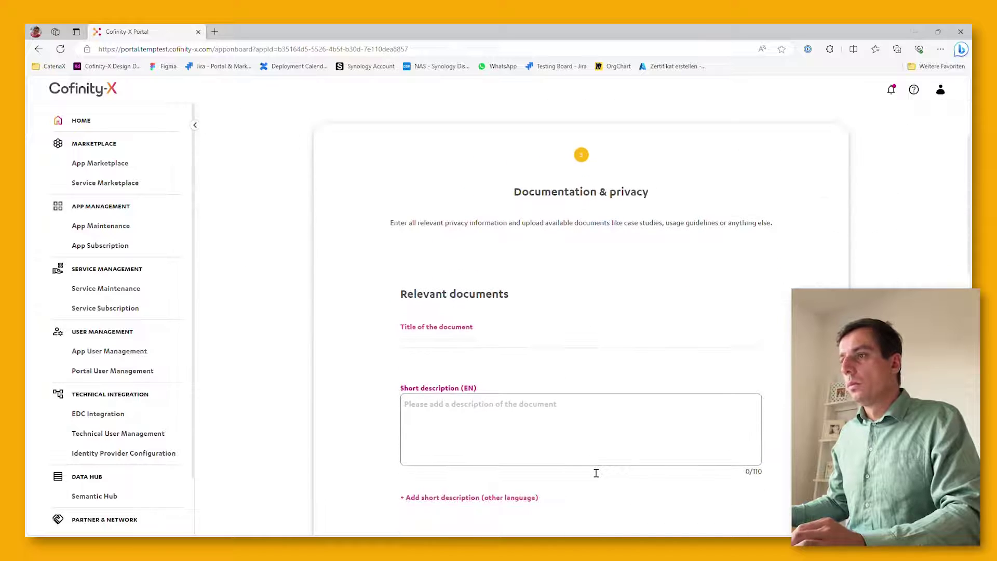
pyautogui.scroll(2, 596, 473)
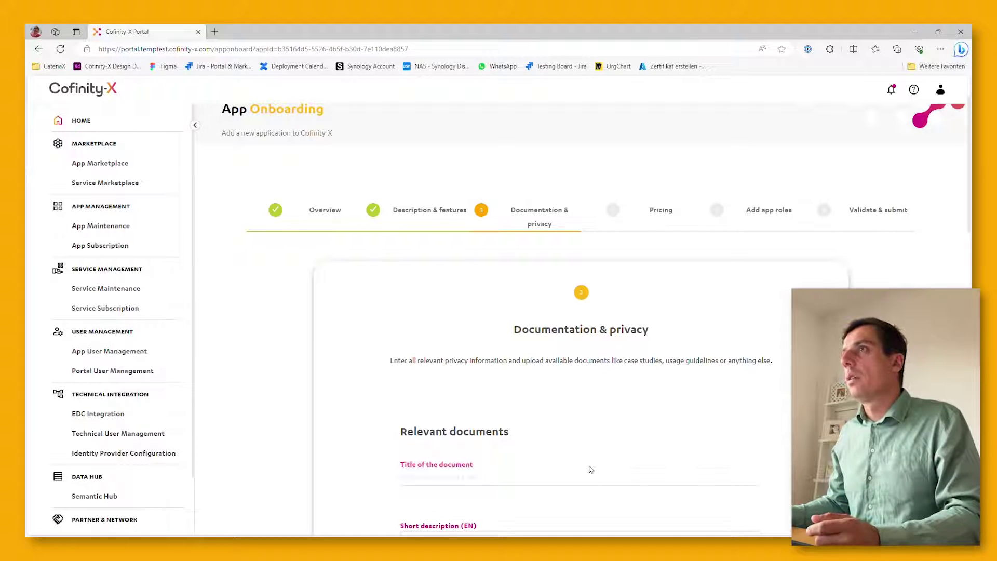
# Review privacy attributes: email address, name, firstname linked; none unlinked; privacy webpage
pyautogui.scroll(-3, 592, 470)
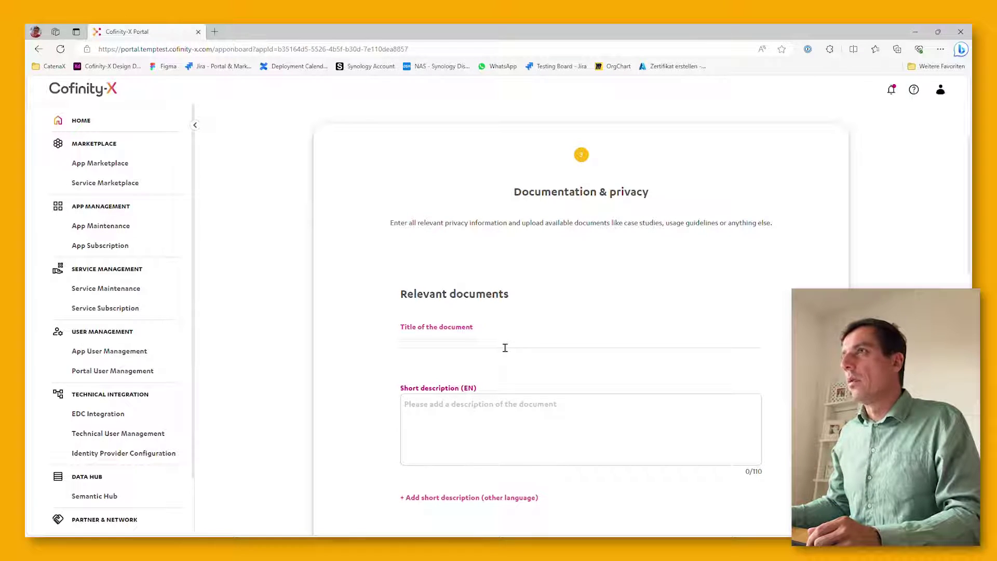
pyautogui.scroll(-3, 504, 348)
pyautogui.scroll(-4, 502, 345)
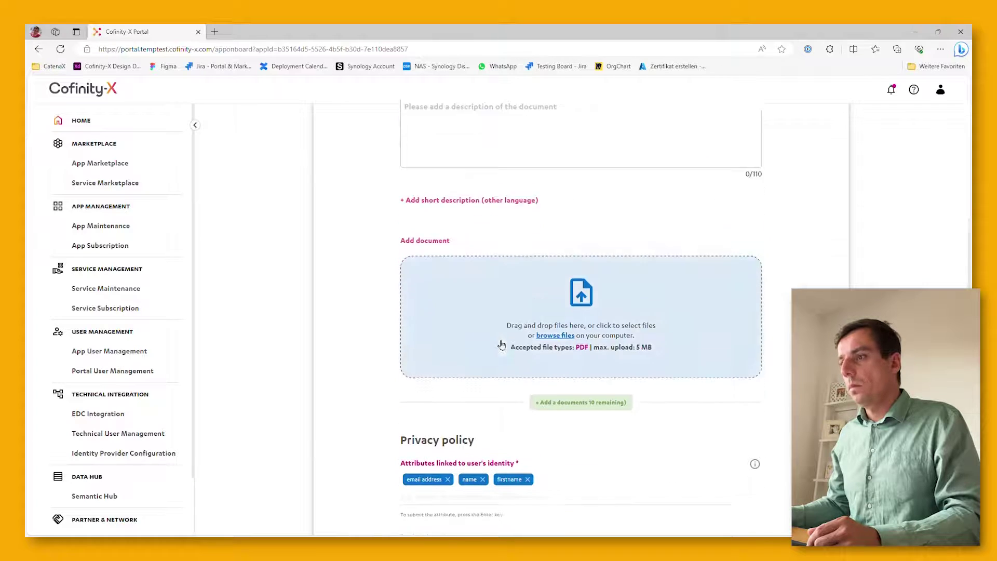
pyautogui.scroll(-3, 502, 344)
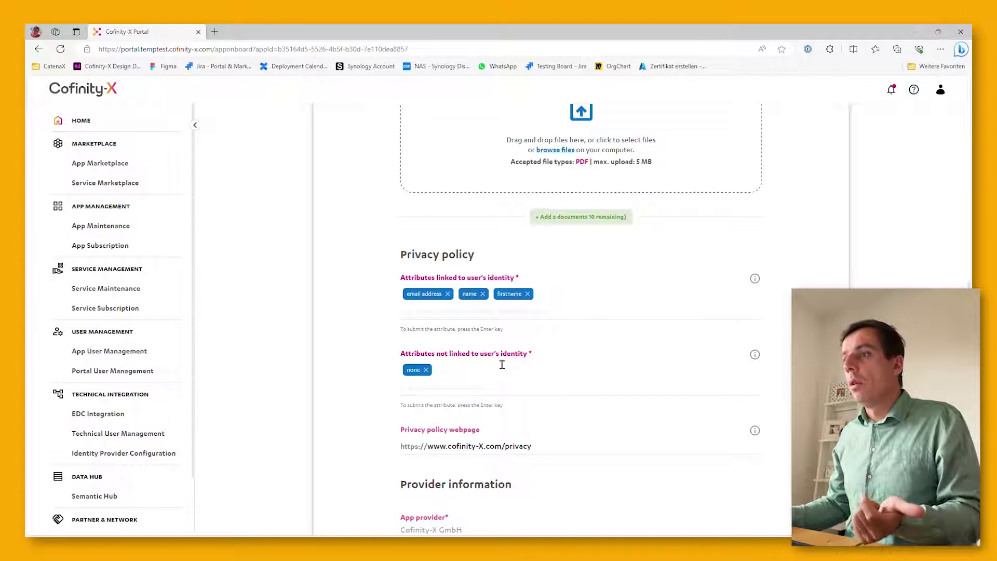
pyautogui.moveTo(475, 354); pyautogui.dragTo(400, 354)
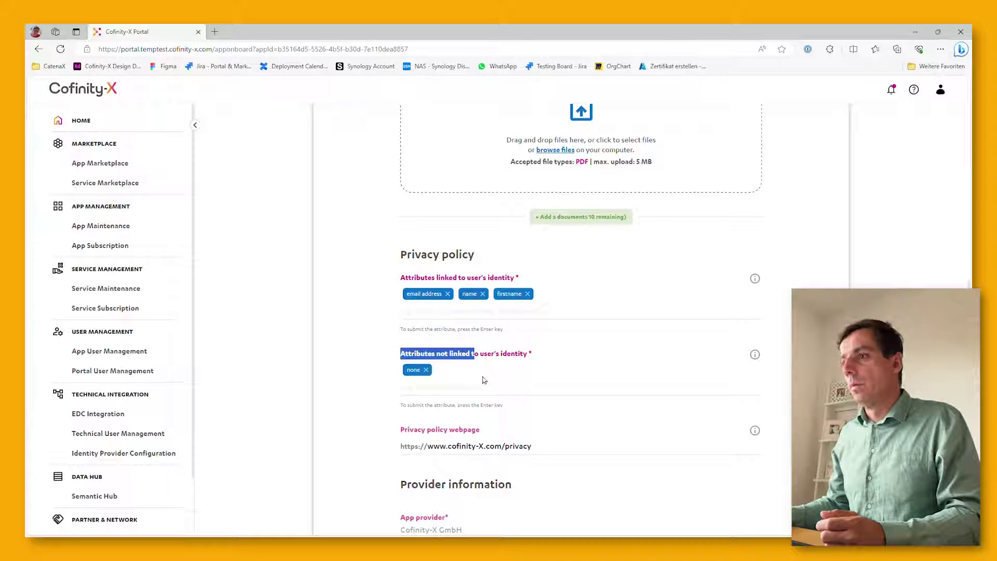
pyautogui.scroll(-3, 483, 380)
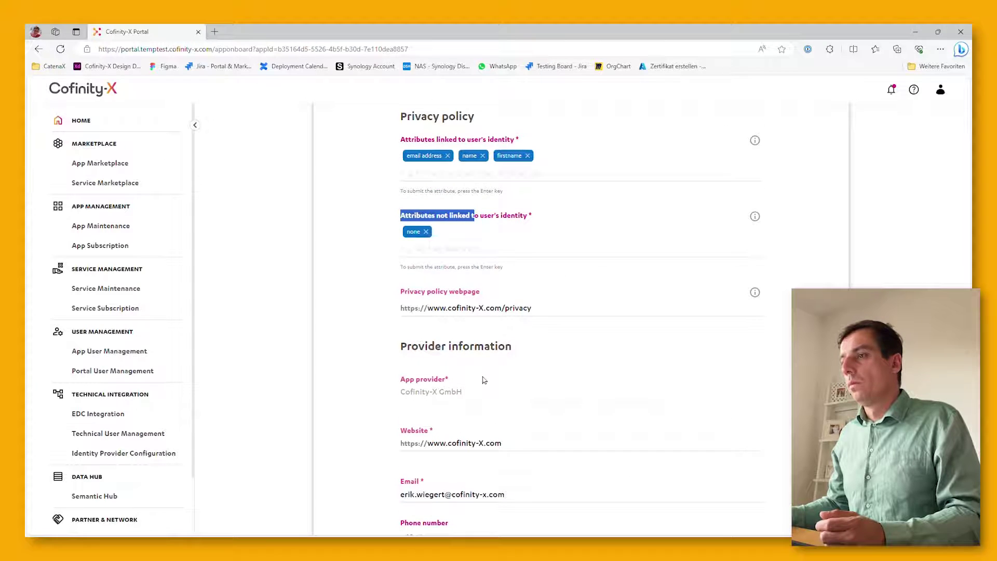
pyautogui.scroll(-1, 482, 380)
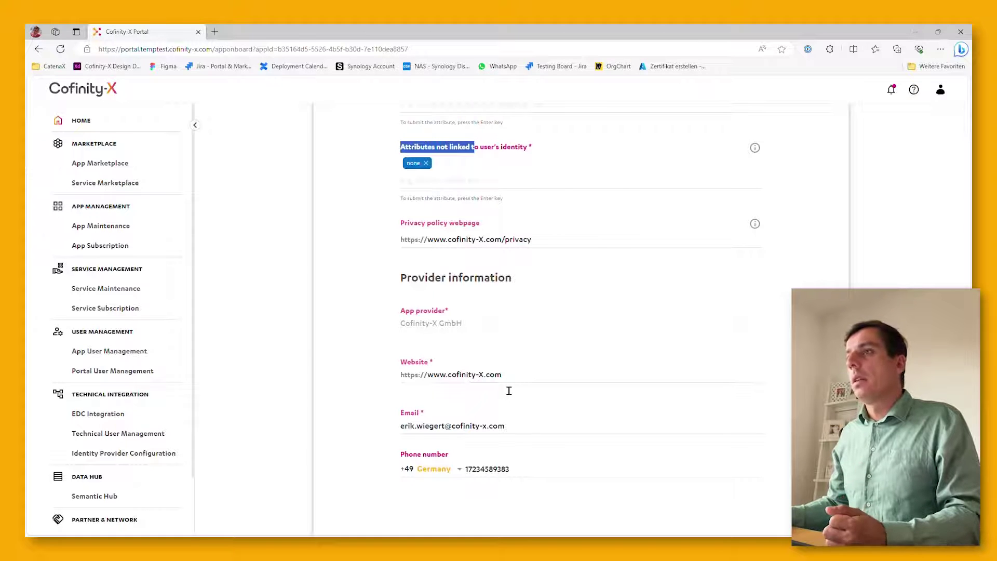
pyautogui.moveTo(516, 426); pyautogui.dragTo(368, 439)
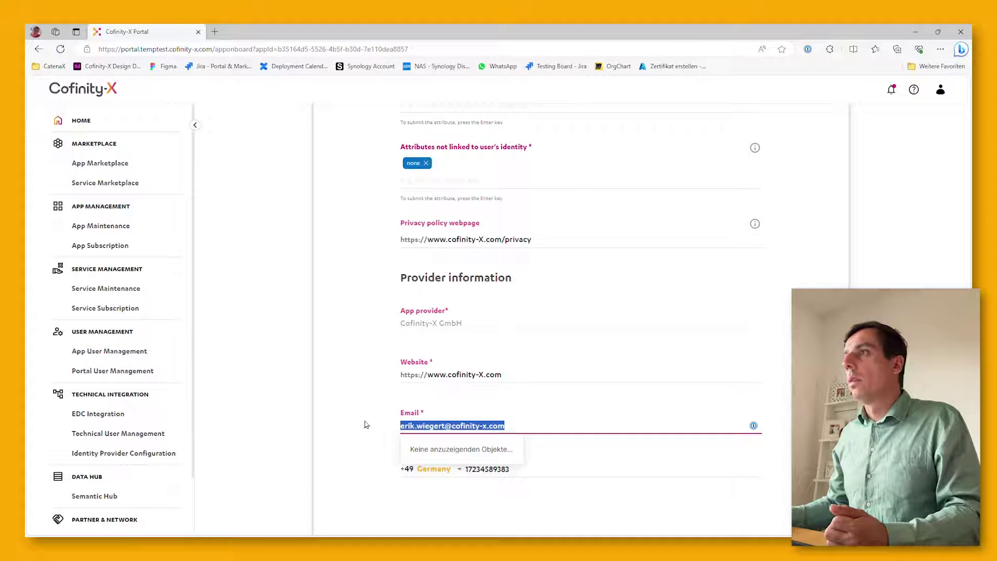
pyautogui.click(365, 462)
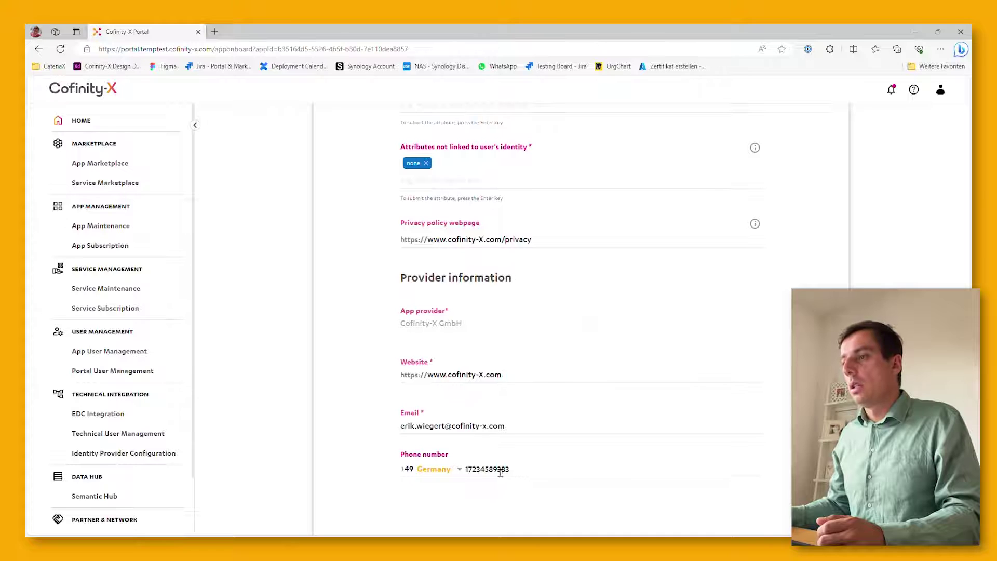
pyautogui.scroll(-1, 497, 470)
pyautogui.scroll(-1, 497, 470)
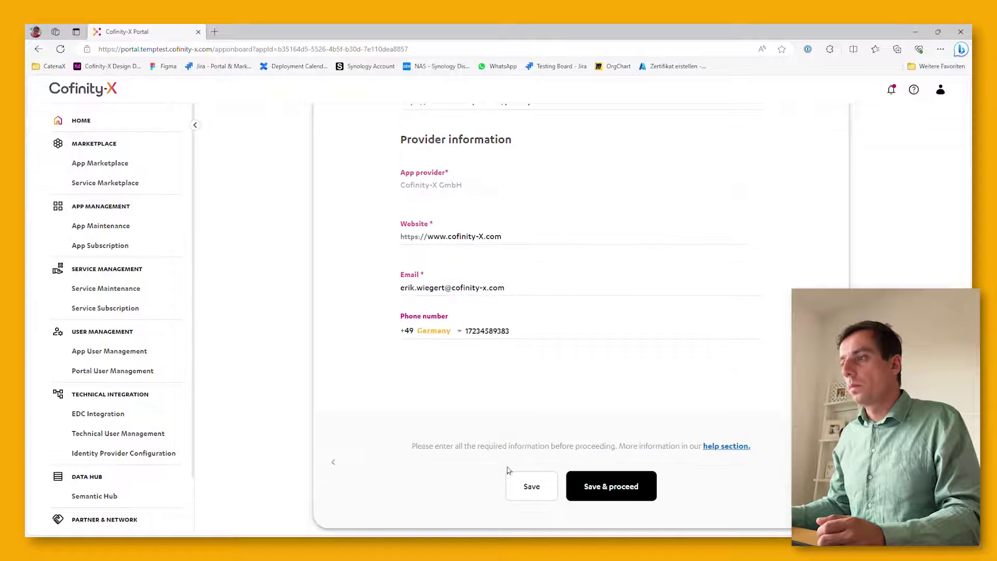
pyautogui.click(609, 484)
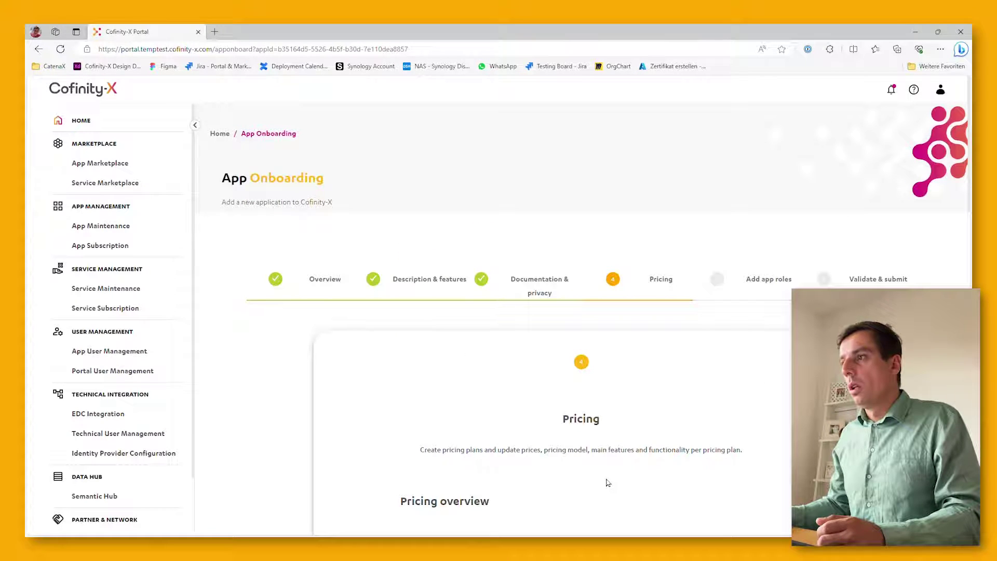
pyautogui.scroll(-1, 608, 483)
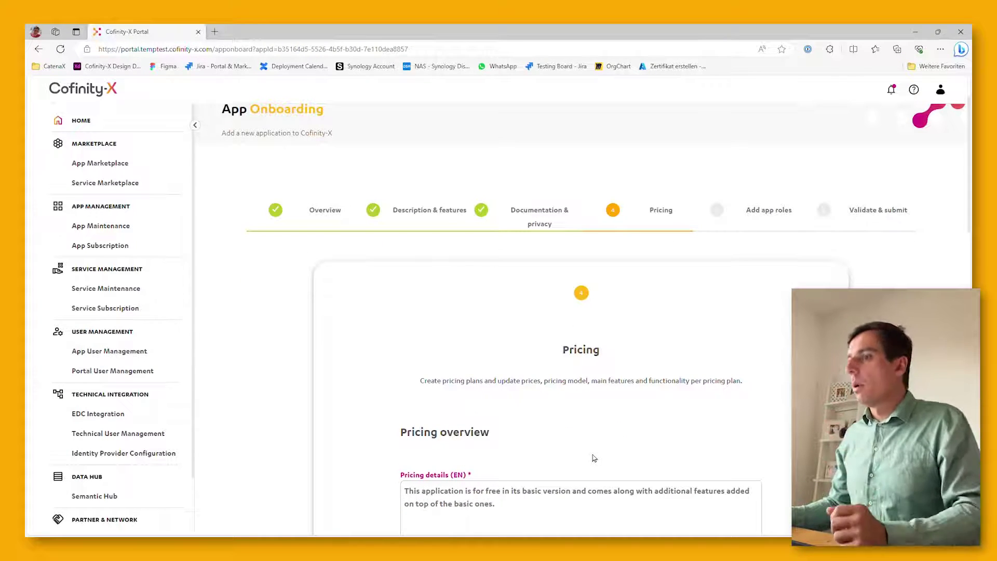
pyautogui.scroll(-1, 597, 459)
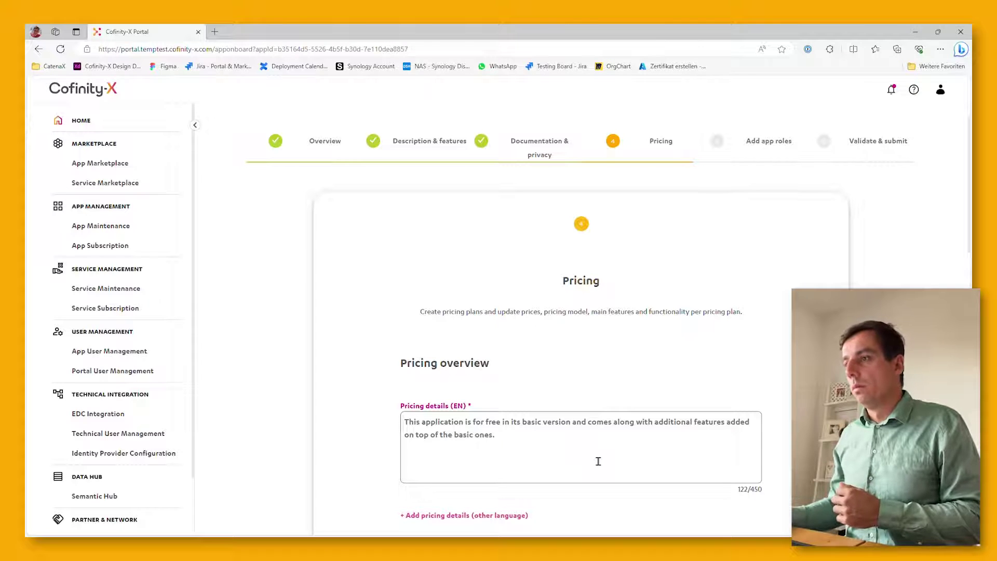
pyautogui.scroll(-2, 597, 459)
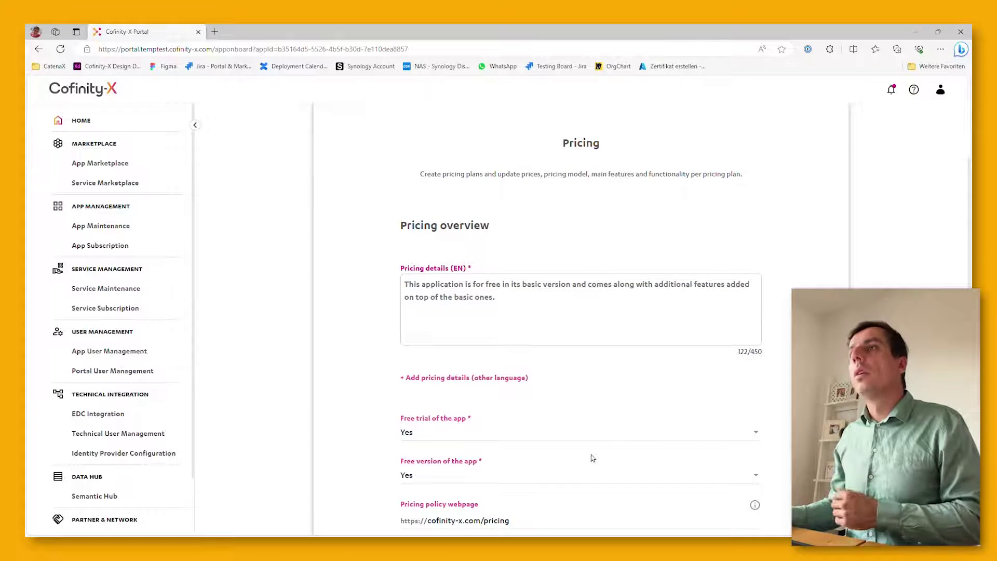
pyautogui.scroll(-2, 592, 458)
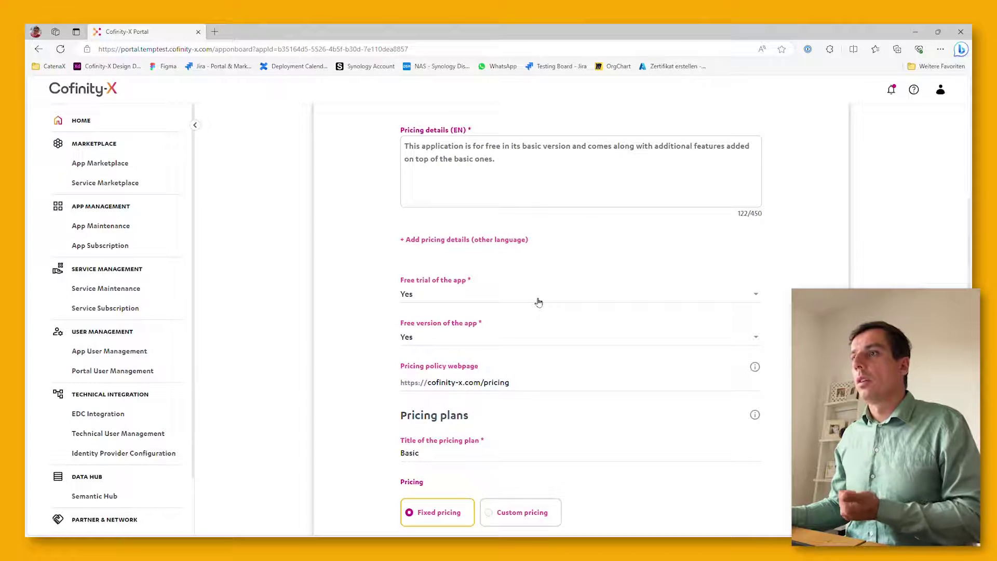
pyautogui.click(537, 296)
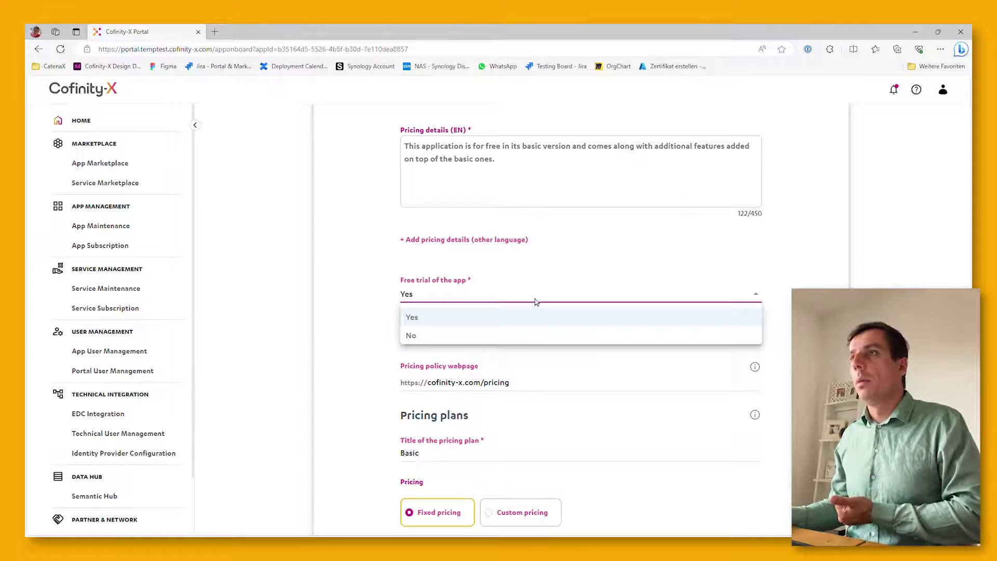
pyautogui.click(537, 301)
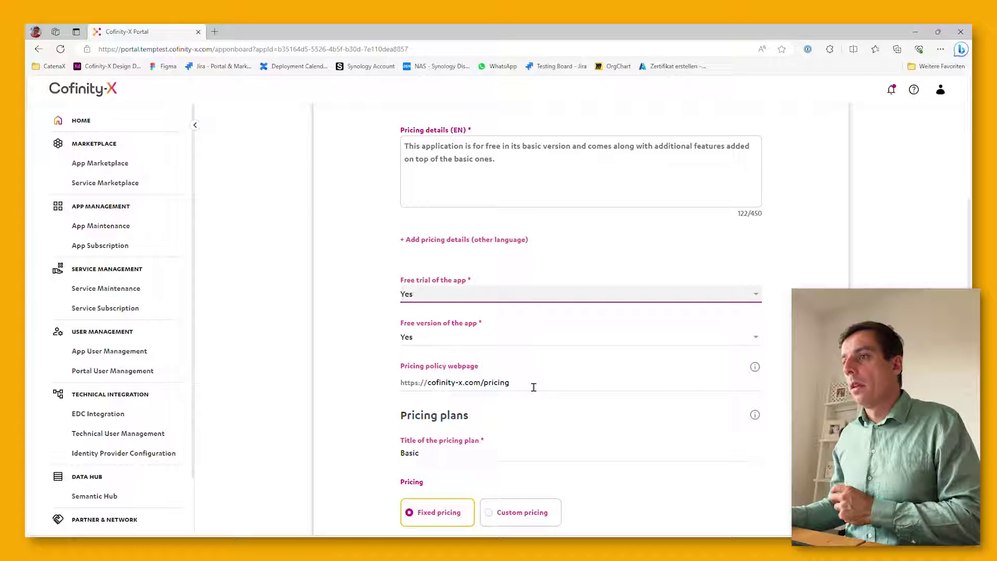
pyautogui.moveTo(534, 387); pyautogui.dragTo(363, 386)
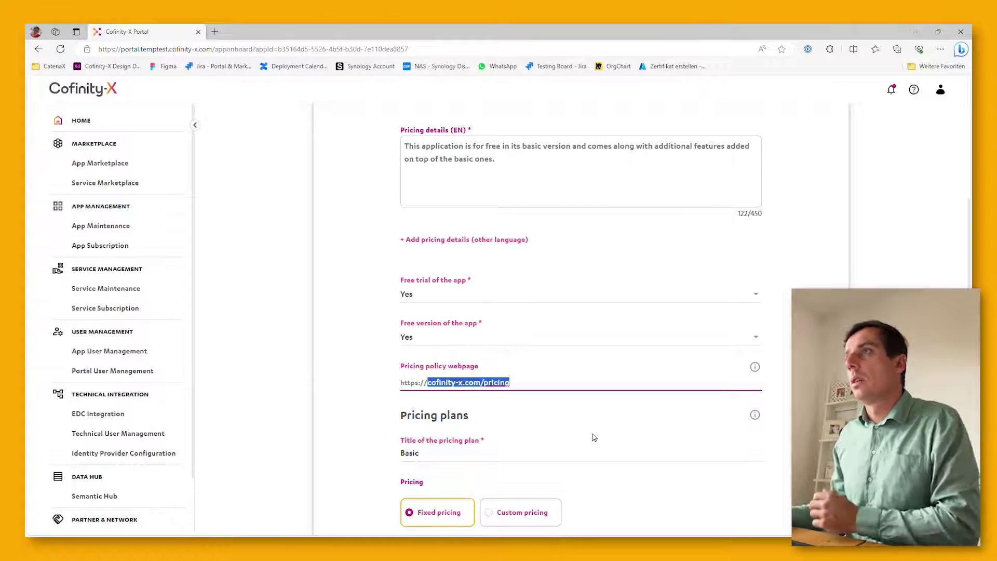
# Keep the Basic plan at Fixed Price with payment frequency Other, and save
pyautogui.scroll(-1, 594, 437)
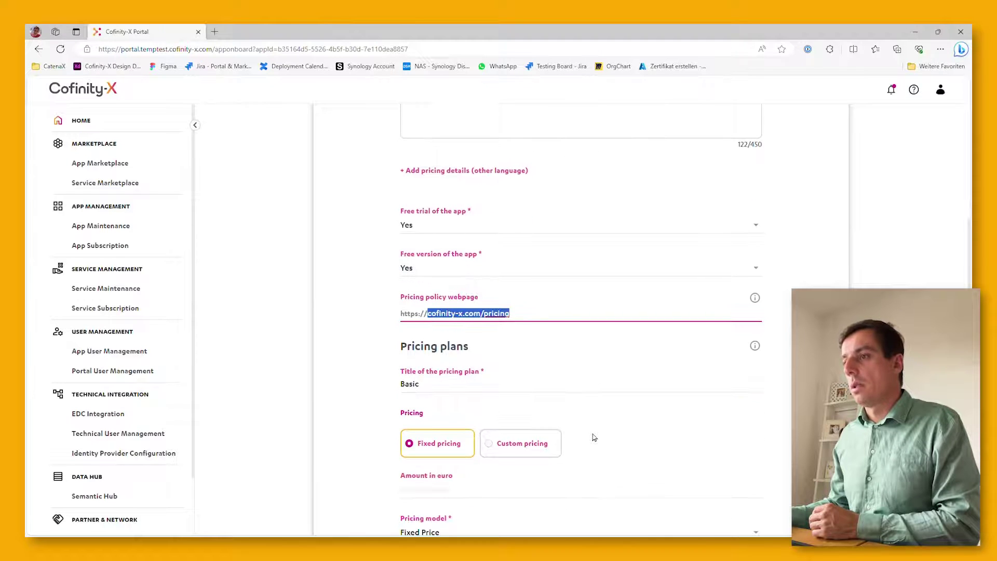
pyautogui.scroll(-1, 594, 438)
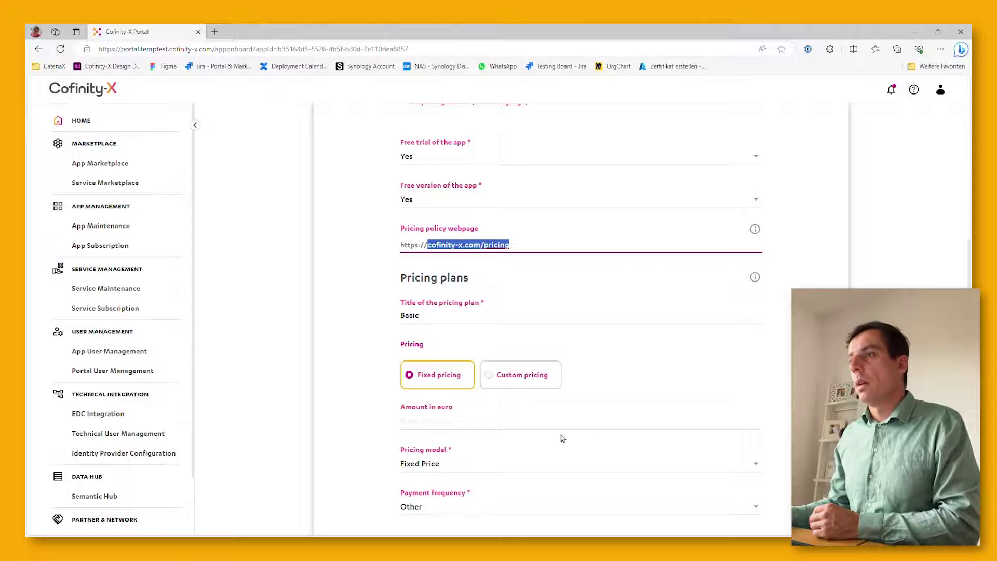
pyautogui.scroll(-1, 543, 435)
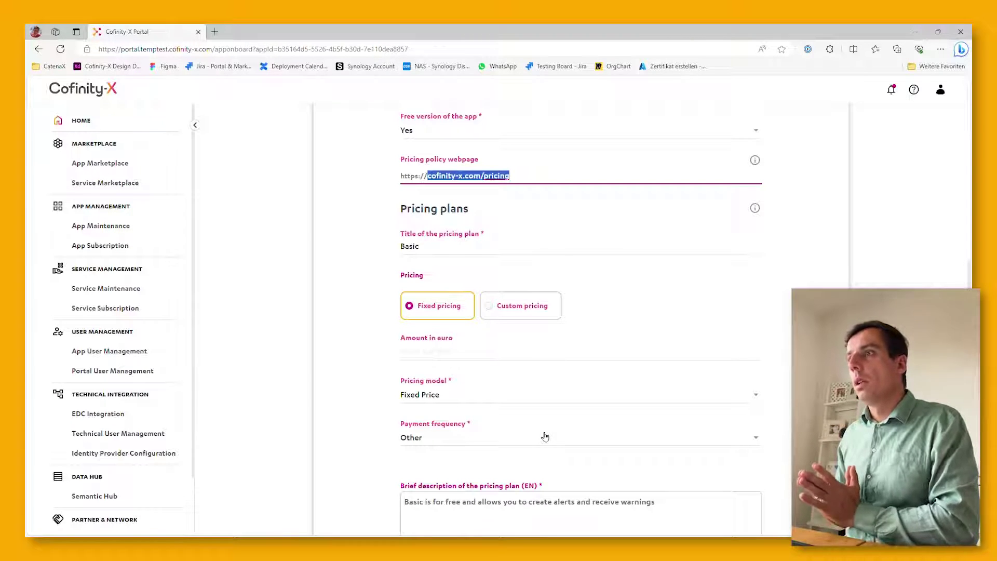
pyautogui.click(484, 396)
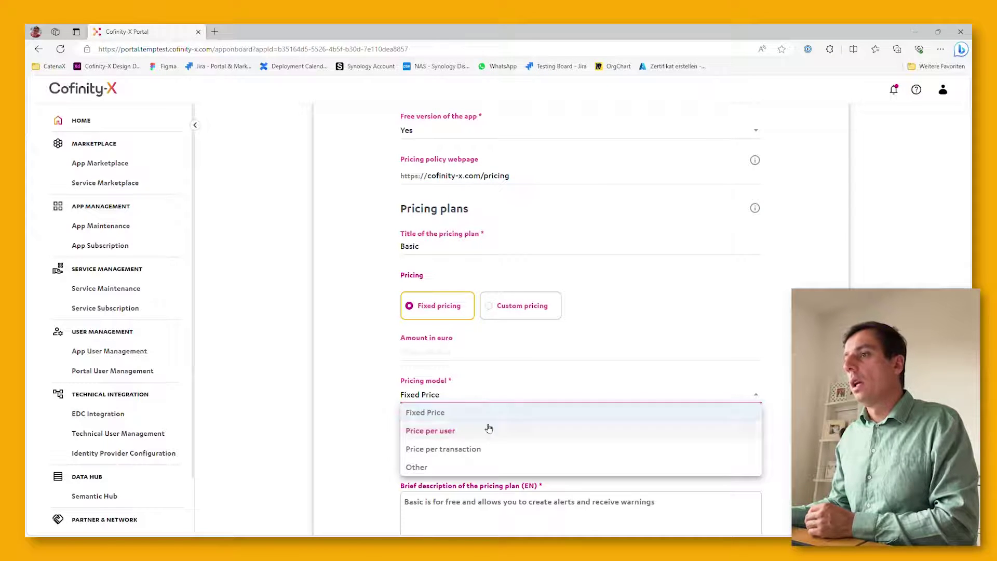
pyautogui.click(496, 398)
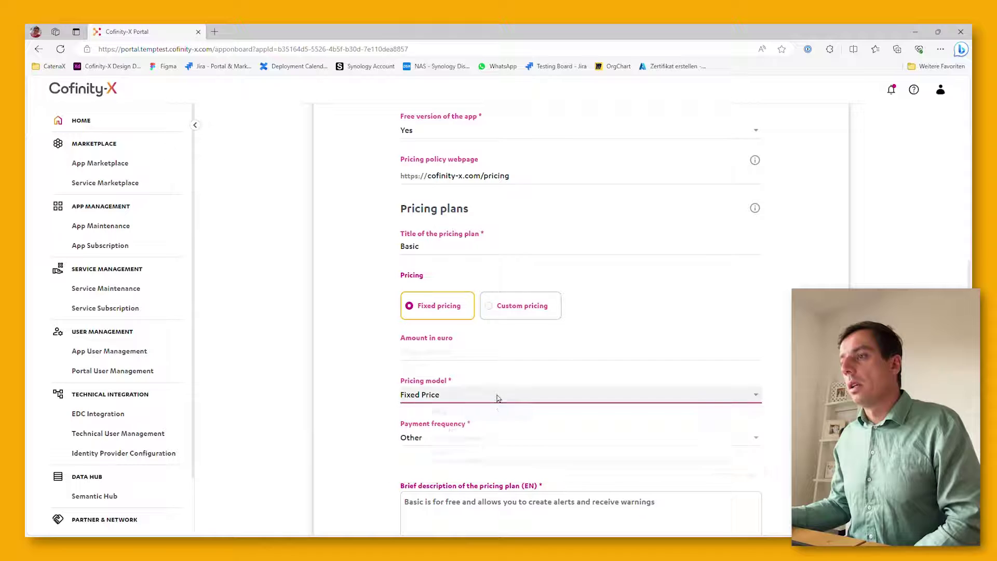
pyautogui.click(500, 438)
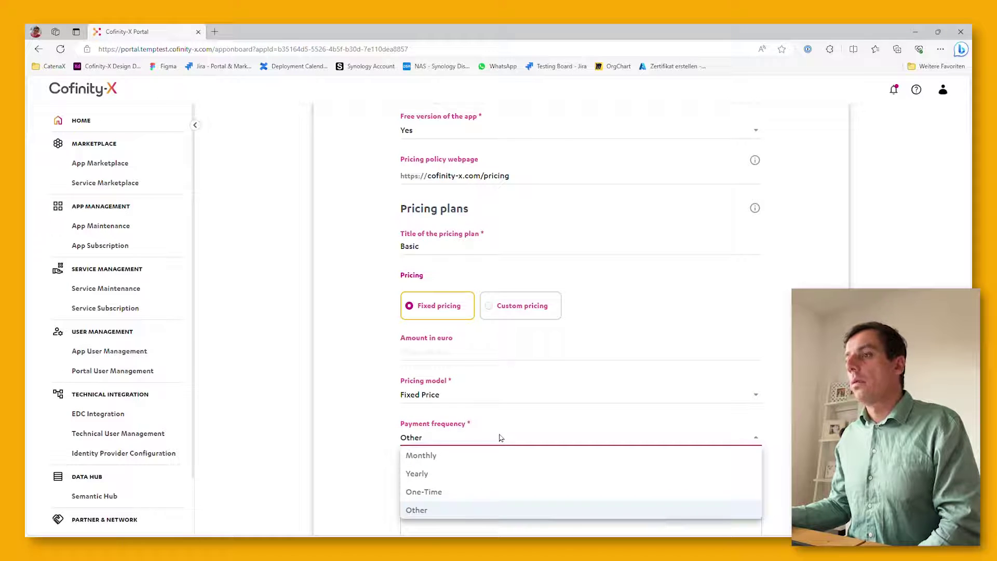
pyautogui.click(500, 437)
pyautogui.scroll(-4, 500, 438)
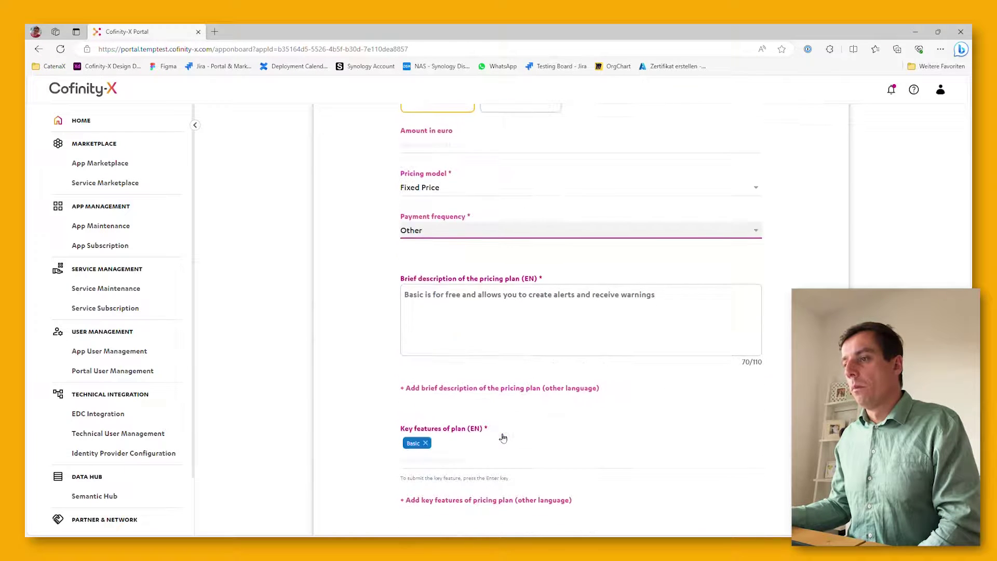
pyautogui.scroll(-3, 500, 438)
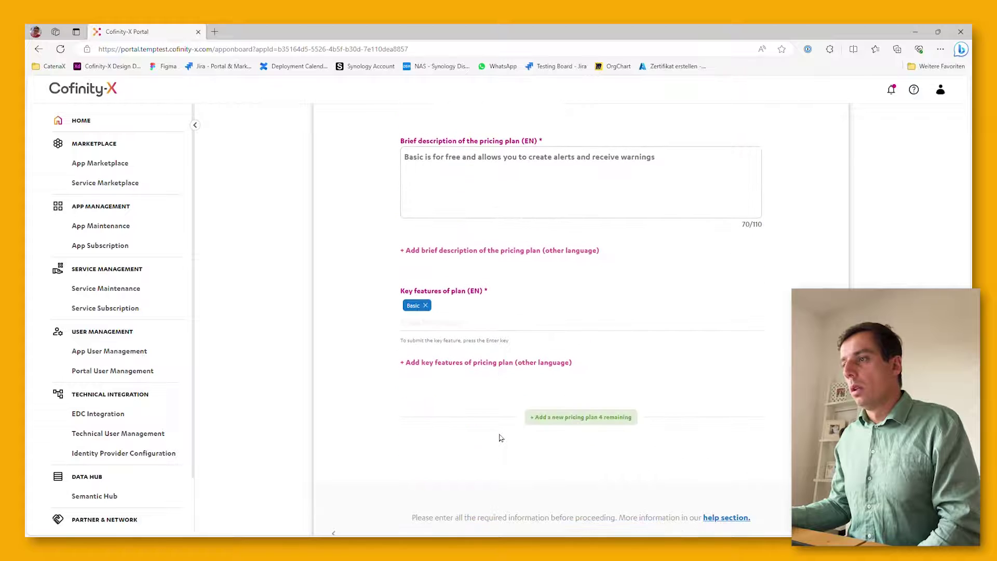
pyautogui.scroll(-3, 500, 438)
pyautogui.click(592, 439)
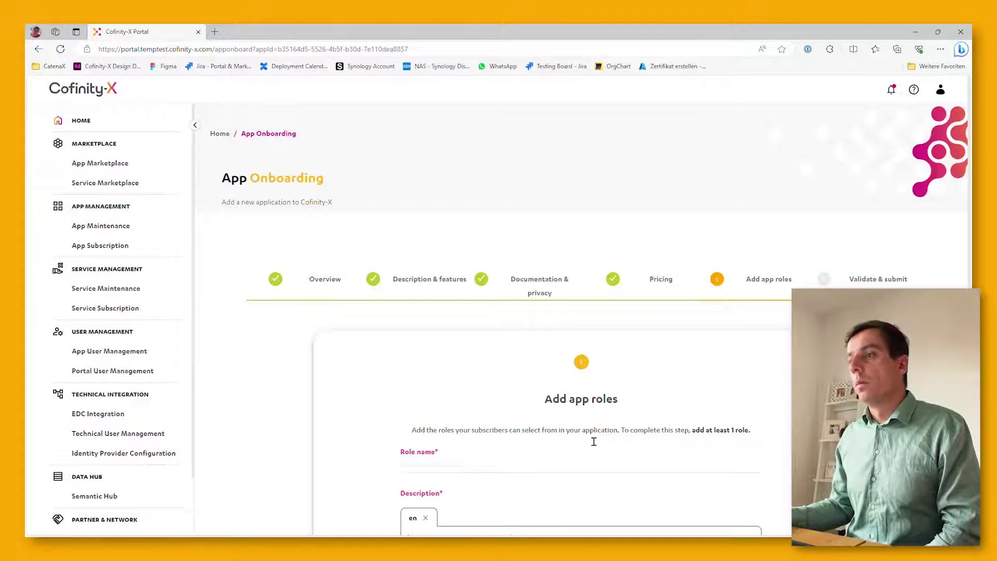
# Enter 'Admin' as the name of a new app role
pyautogui.scroll(-3, 593, 442)
pyautogui.scroll(-2, 593, 439)
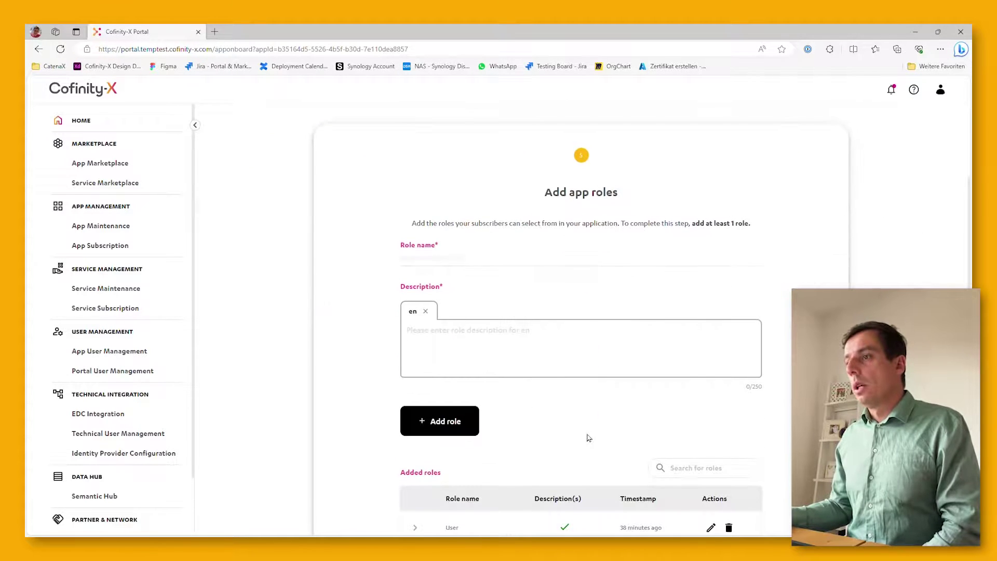
pyautogui.click(452, 263)
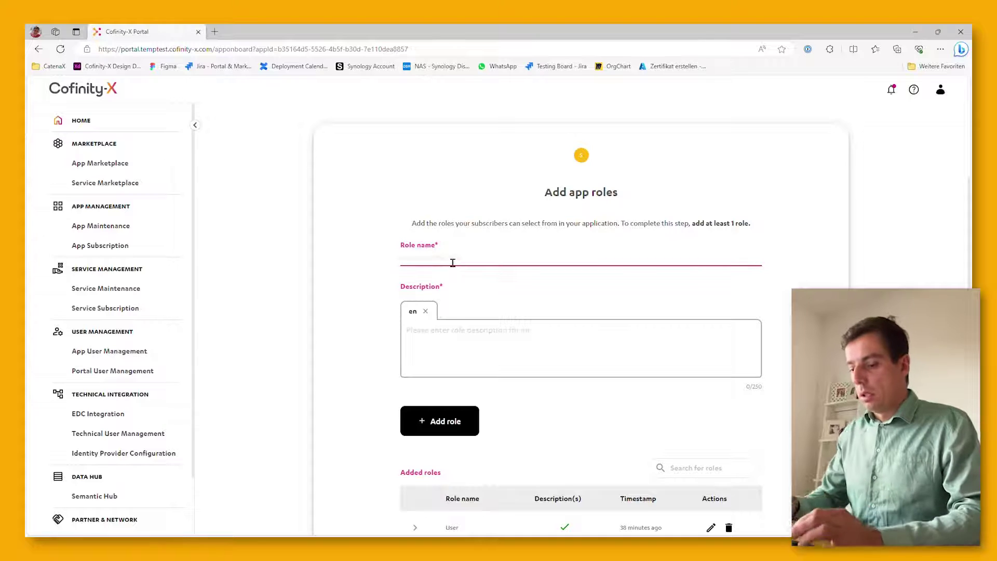
pyautogui.write('Admin')
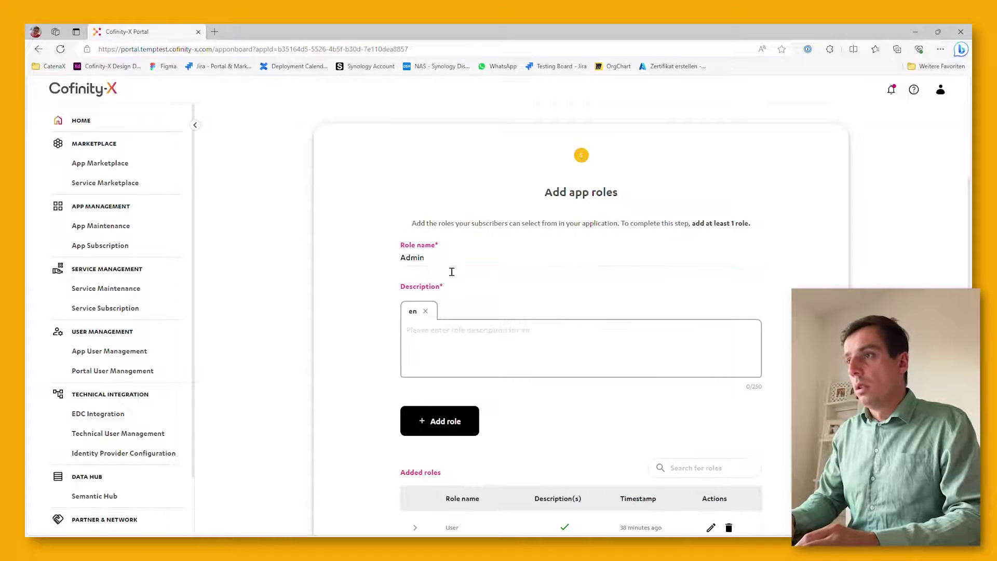
pyautogui.click(451, 272)
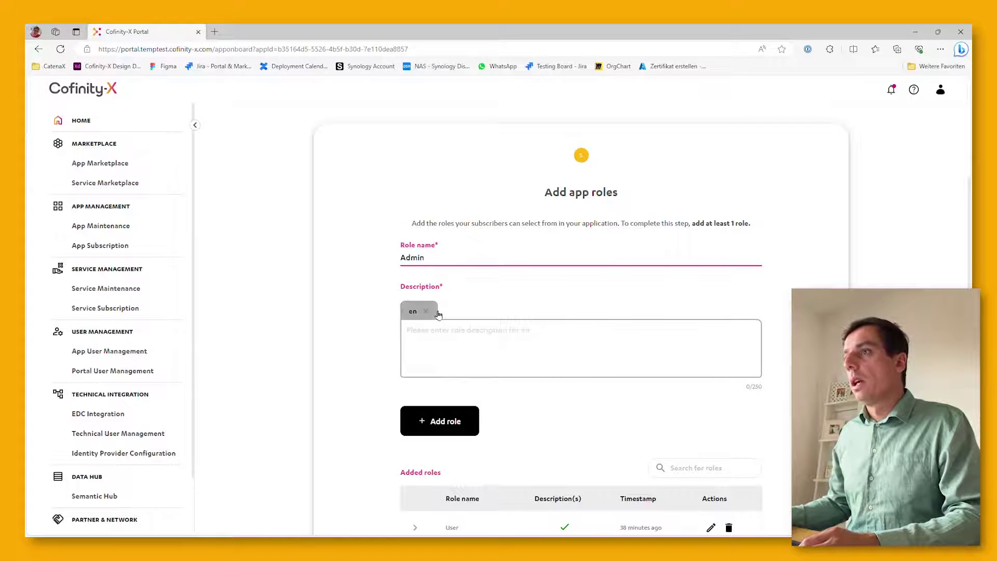
# Write the Admin role's English description: 'Admin has access to technical configuration features'
pyautogui.click(439, 335)
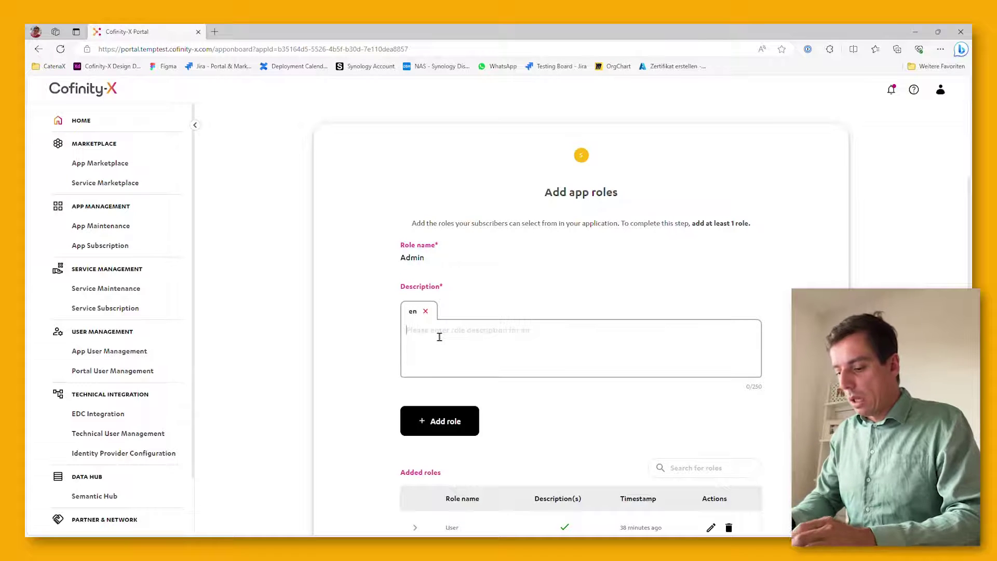
pyautogui.write('Admin ')
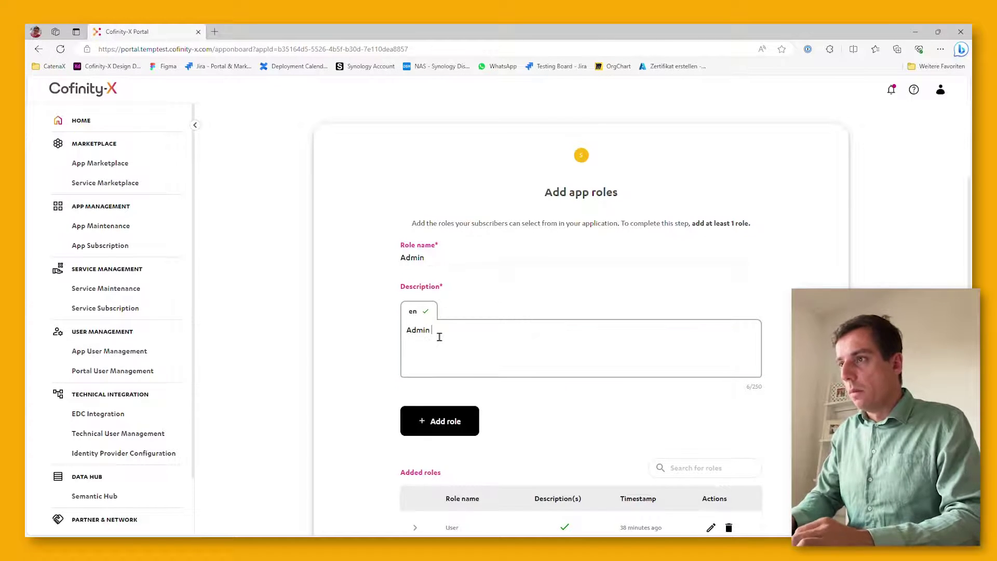
pyautogui.write('has acces')
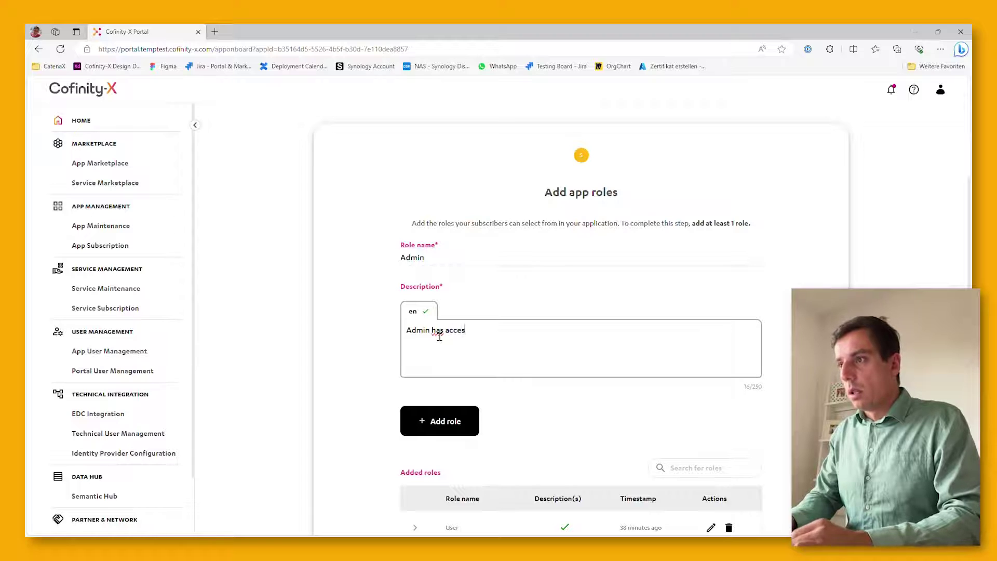
pyautogui.write('s to technical')
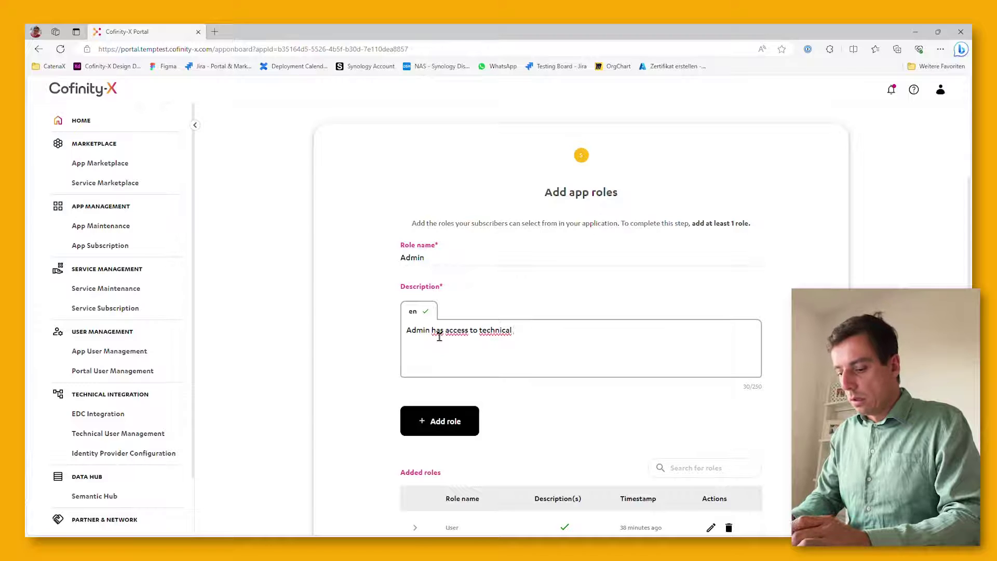
pyautogui.write(' featur')
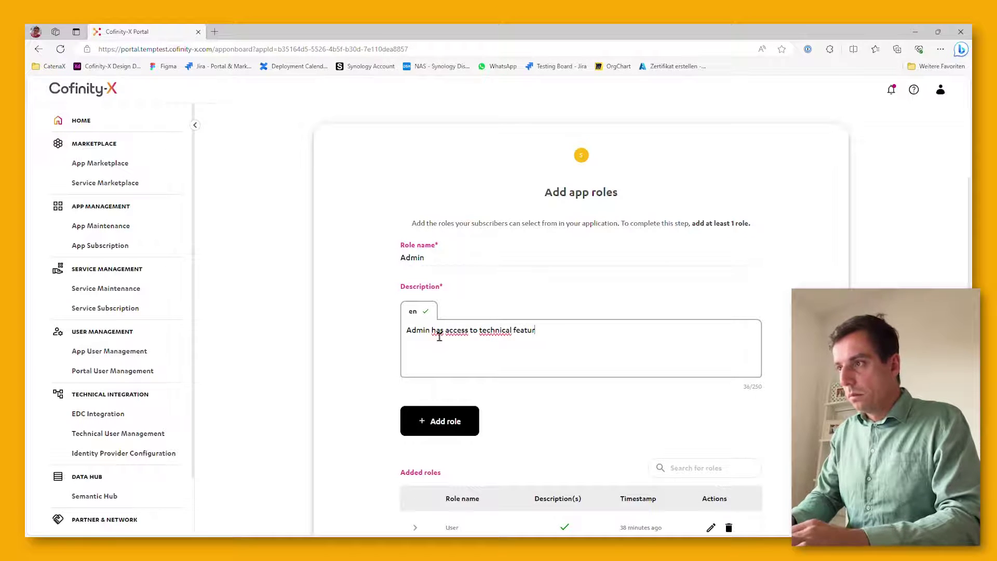
pyautogui.press('BackSpace')
pyautogui.press('BackSpace')
pyautogui.press('BackSpace')
pyautogui.press('BackSpace')
pyautogui.press('BackSpace')
pyautogui.press('BackSpace')
pyautogui.write('cofin')
pyautogui.press('BackSpace')
pyautogui.press('BackSpace')
pyautogui.press('BackSpace')
pyautogui.write('nfigua')
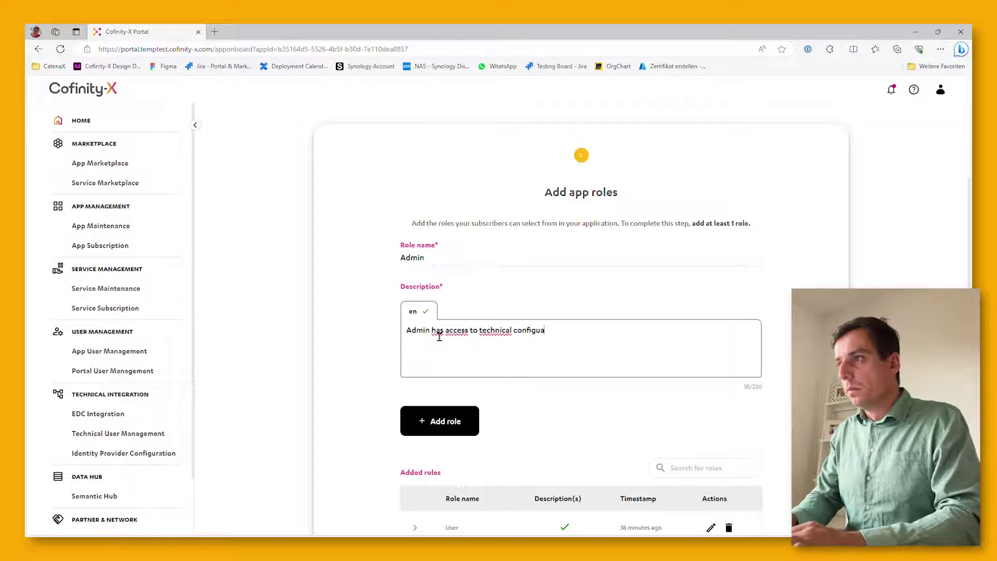
pyautogui.press('BackSpace')
pyautogui.write('ratoin')
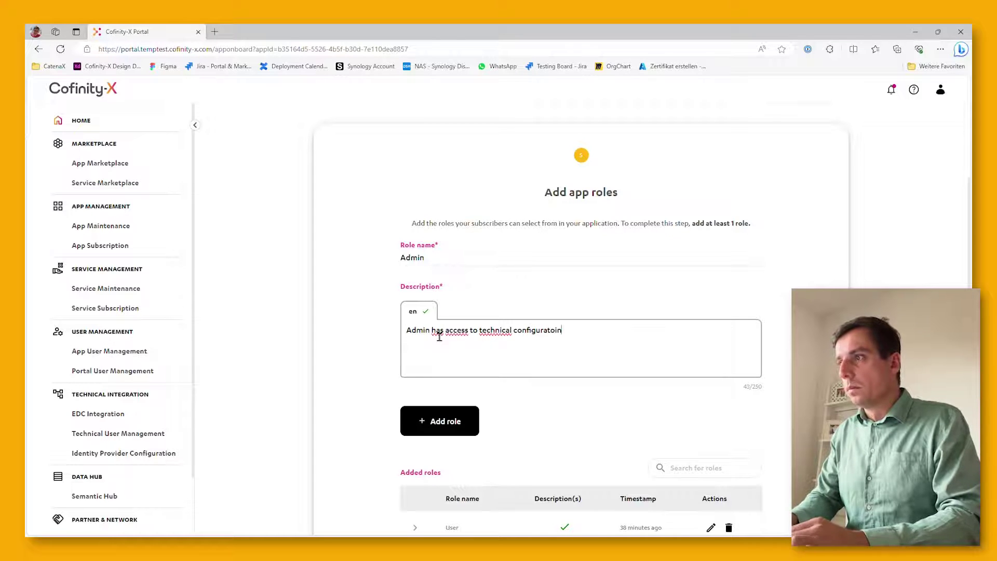
pyautogui.press('BackSpace')
pyautogui.press('BackSpace')
pyautogui.press('BackSpace')
pyautogui.write('ion fe')
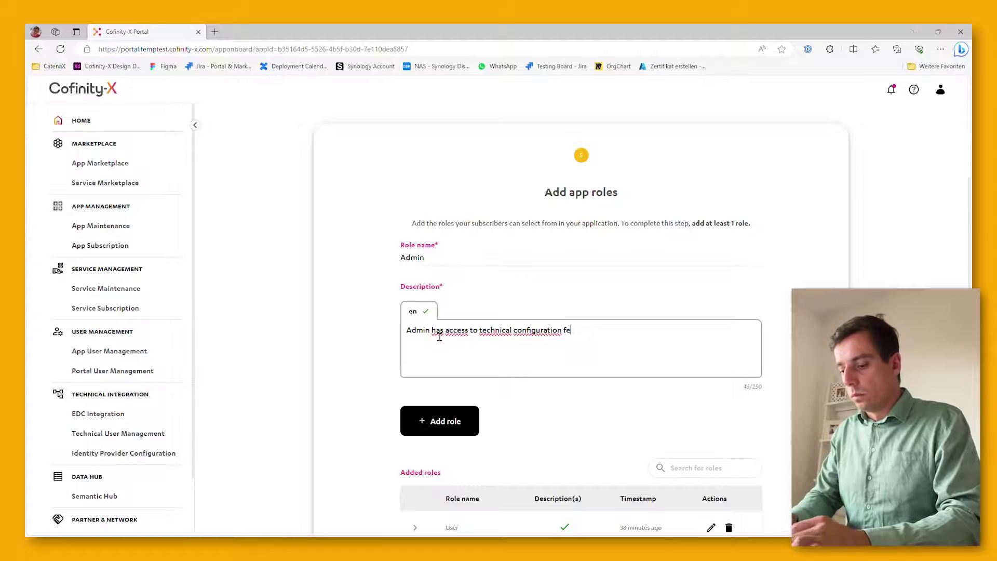
pyautogui.write('atures')
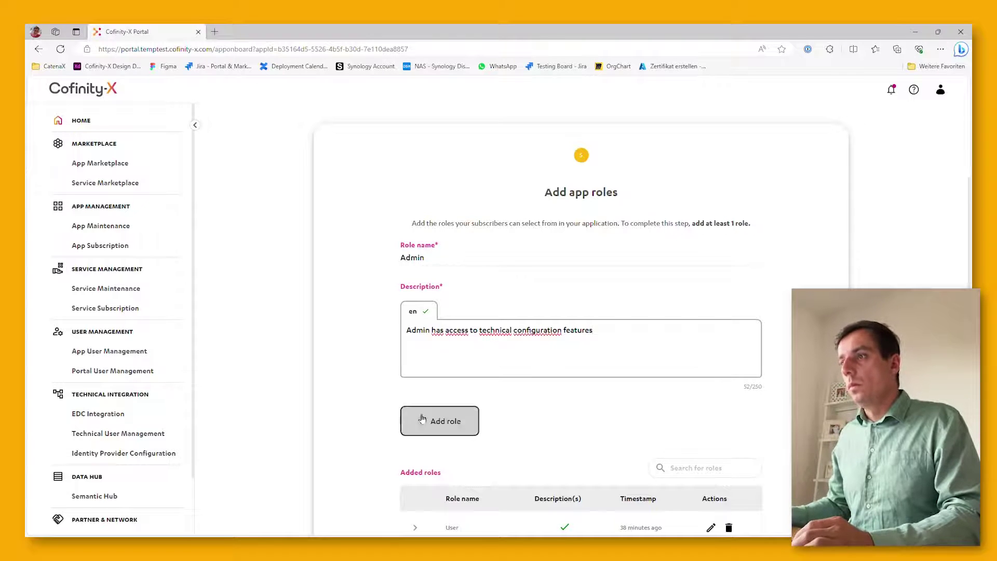
# Add the Admin role to the roles list beside User
pyautogui.click(440, 421)
pyautogui.scroll(-3, 478, 381)
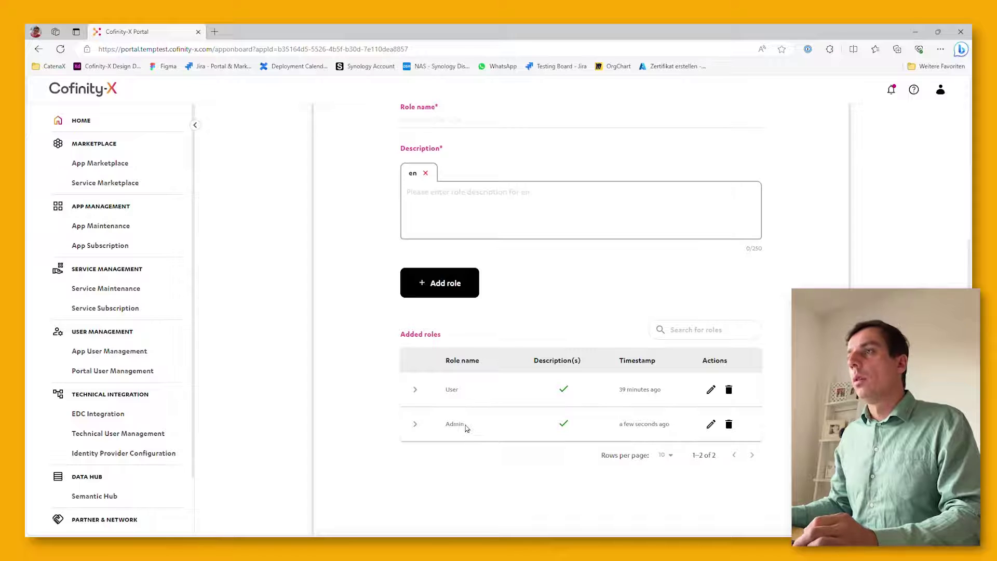
pyautogui.scroll(-1, 465, 427)
pyautogui.scroll(-1, 466, 426)
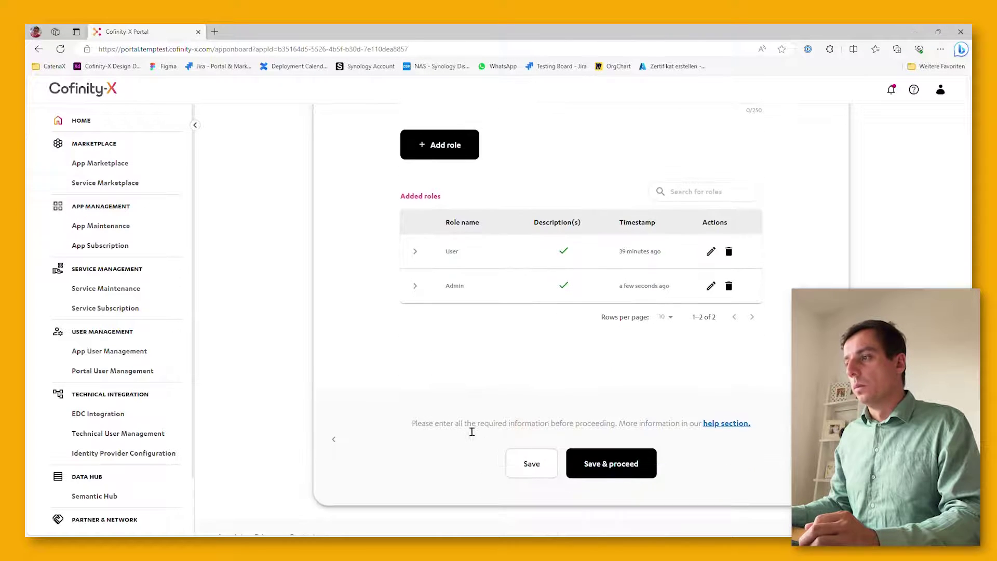
# Save the roles and mark Overview, Documentation, Description and Pricing details as verified
pyautogui.click(619, 469)
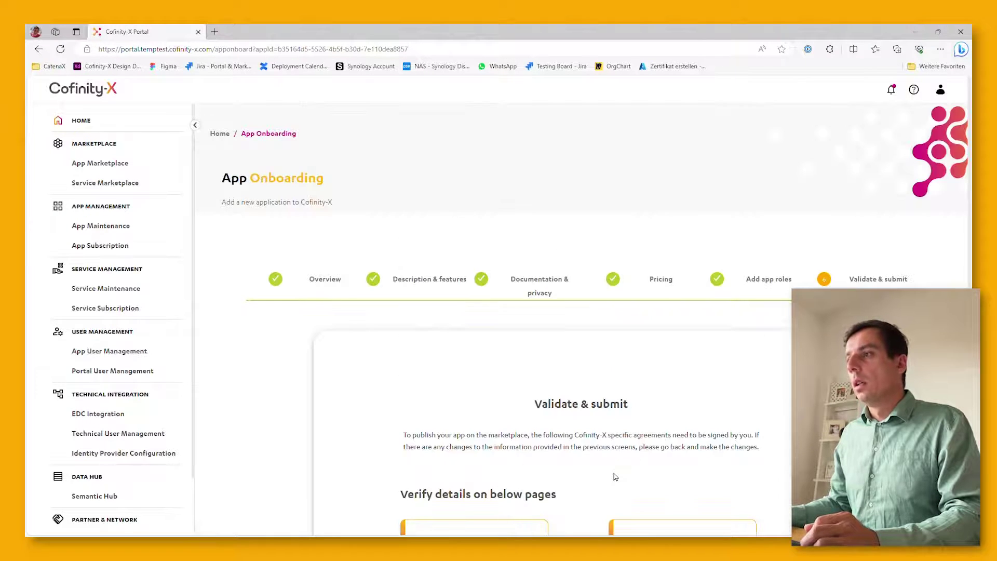
pyautogui.scroll(-1, 610, 467)
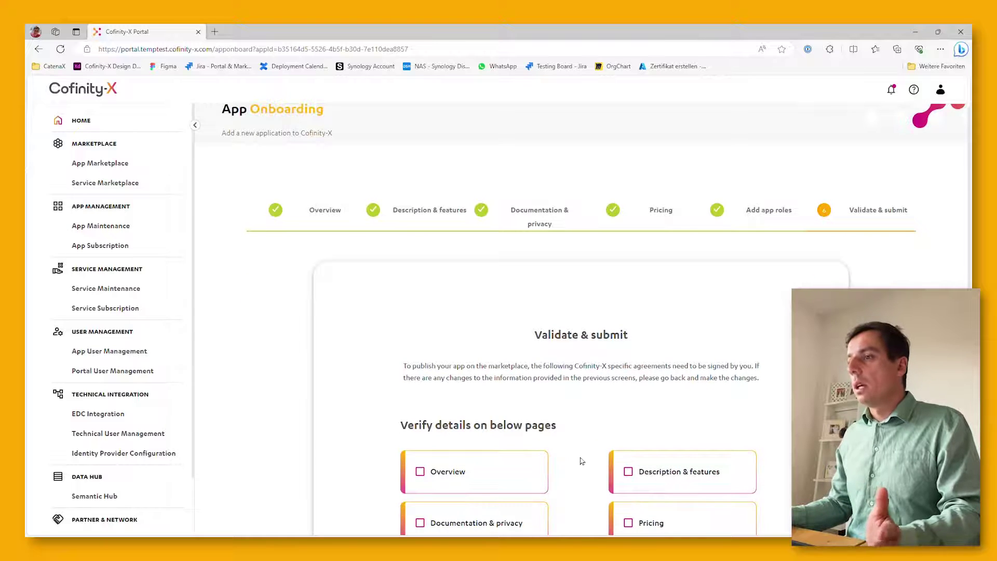
pyautogui.scroll(-1, 582, 461)
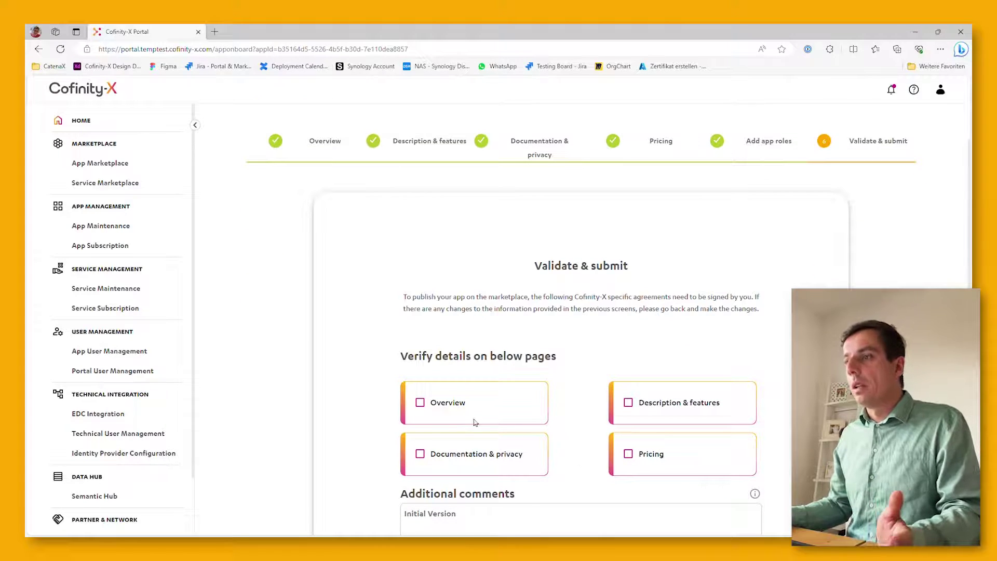
pyautogui.click(420, 402)
pyautogui.click(420, 454)
pyautogui.click(628, 403)
pyautogui.click(628, 453)
# Change the additional comment to 'Initial Version + Role Update (Admin)'
pyautogui.scroll(-2, 475, 408)
pyautogui.click(489, 389)
pyautogui.write('+ Role R')
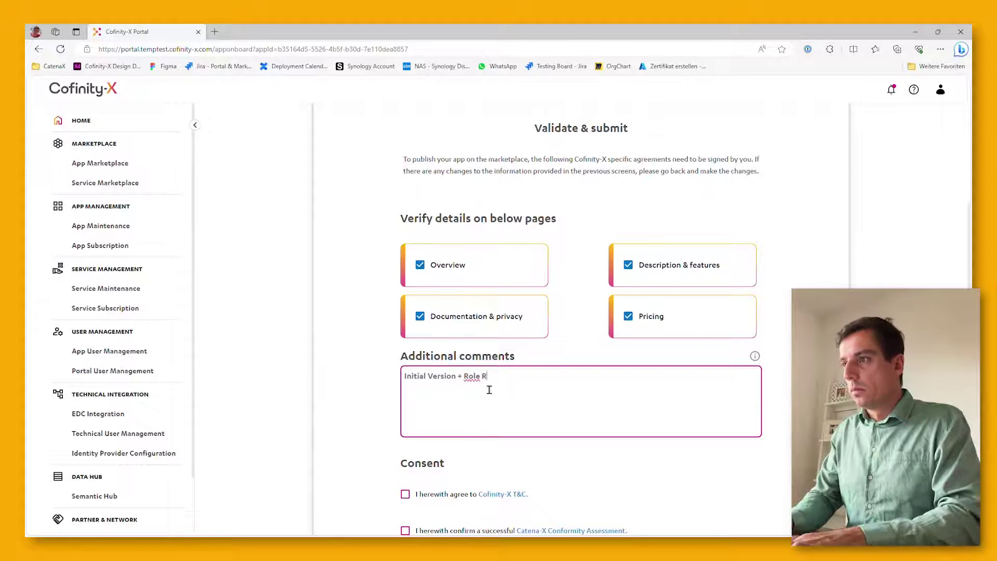
pyautogui.write('ole')
pyautogui.press('BackSpace')
pyautogui.press('BackSpace')
pyautogui.press('BackSpace')
pyautogui.press('BackSpace')
pyautogui.write('Update (Adin')
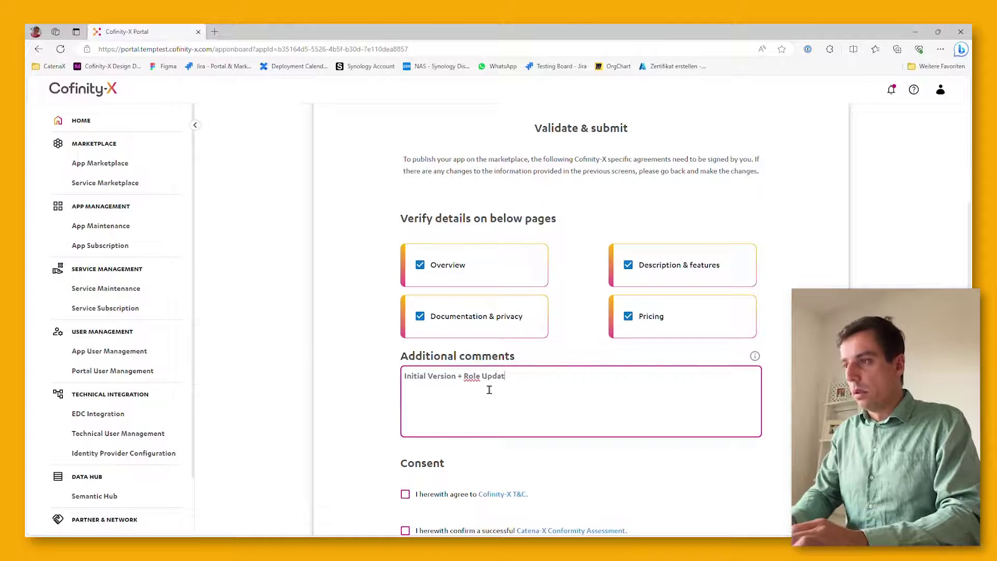
pyautogui.press('BackSpace')
pyautogui.press('BackSpace')
pyautogui.write('min)')
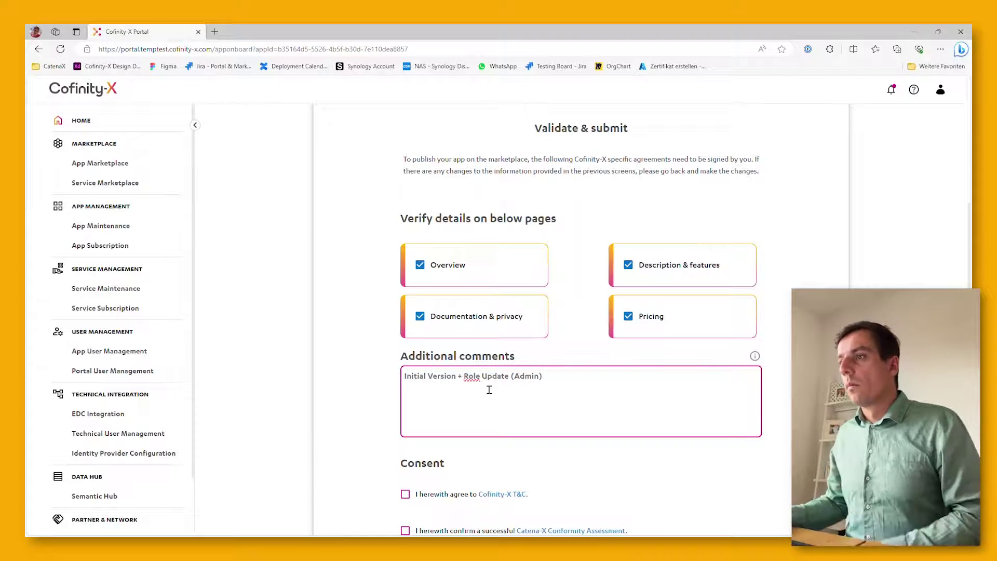
# Accept the Cofinity-X T&C and Catena-X Conformity Assessment, then submit the app
pyautogui.scroll(-3, 489, 390)
pyautogui.click(408, 359)
pyautogui.click(414, 394)
pyautogui.scroll(-3, 493, 384)
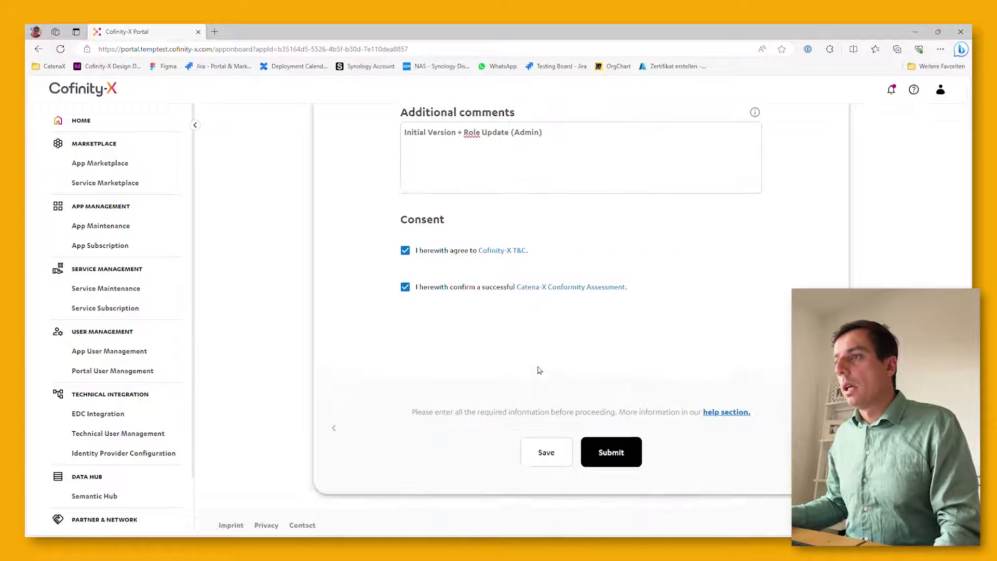
pyautogui.click(618, 441)
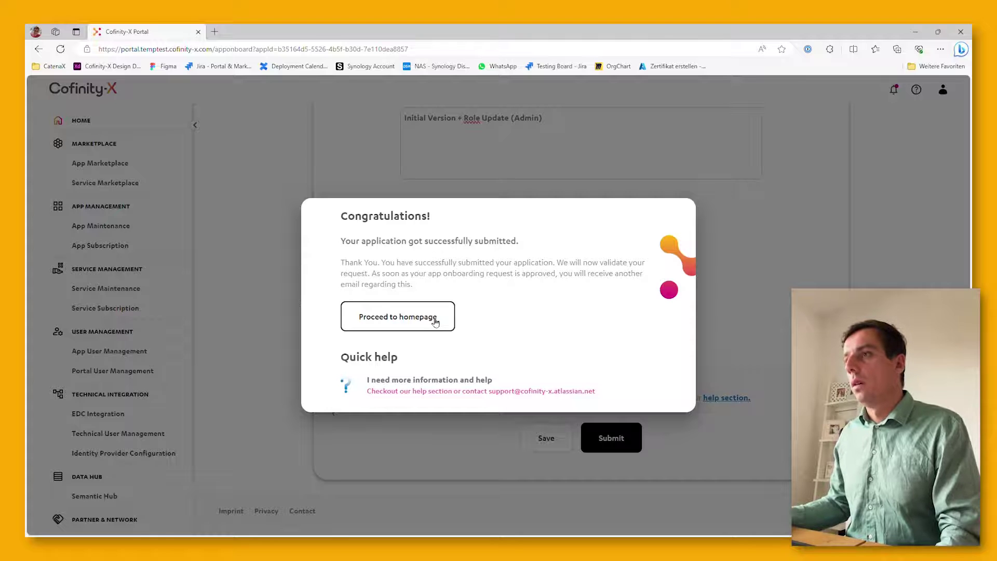
# Close the Congratulations dialog and return to the portal homepage
pyautogui.click(435, 322)
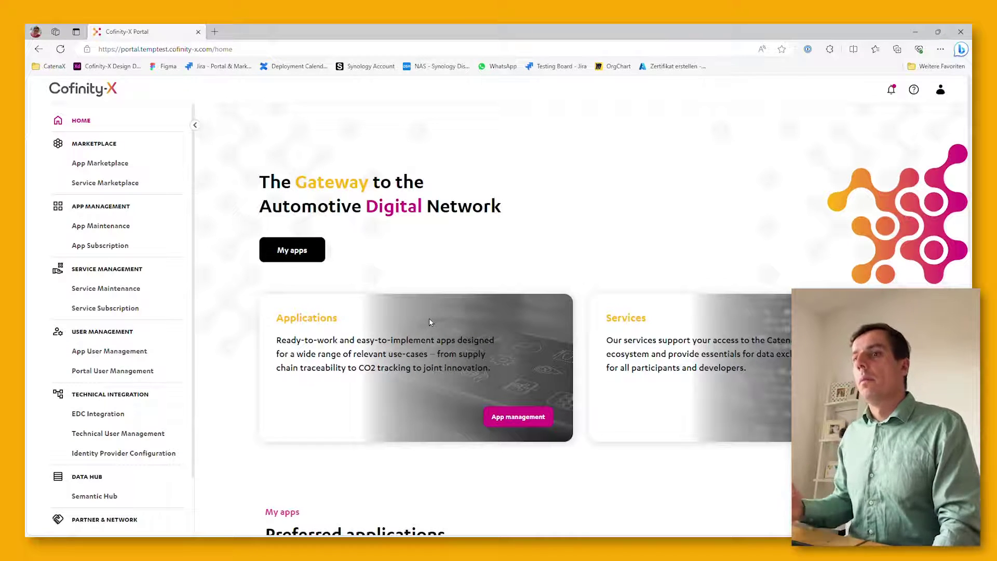
# Open Service Maintenance under Service Management to view the Service Admin Dashboard
pyautogui.click(128, 299)
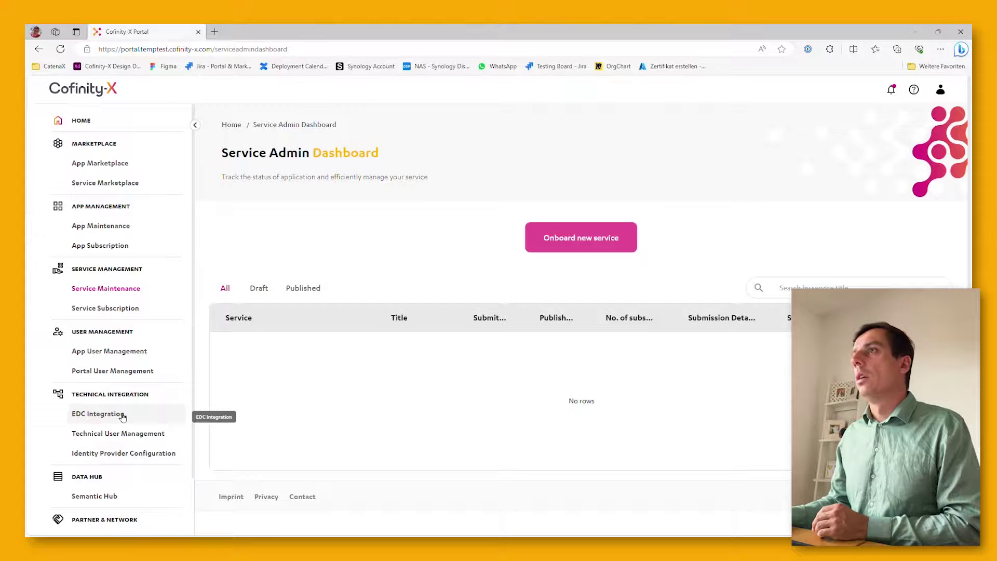
# On the EDC Integration page, start registering a new company connector
pyautogui.click(122, 415)
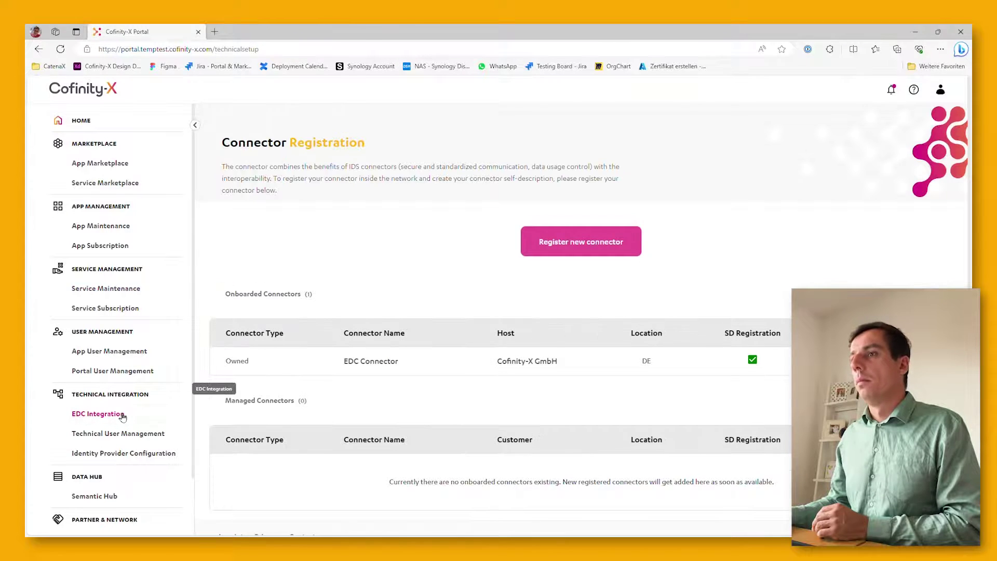
pyautogui.click(602, 250)
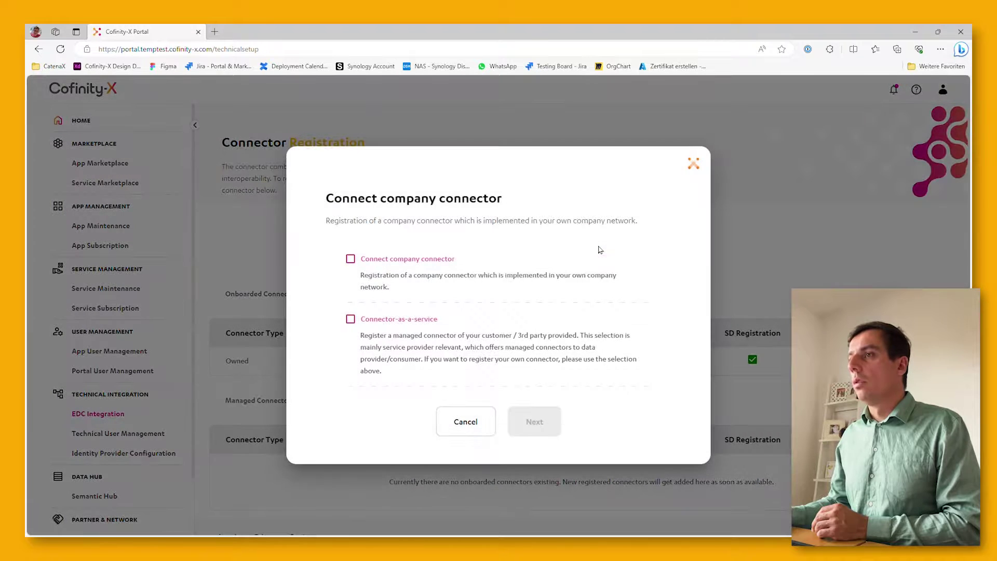
pyautogui.click(397, 260)
pyautogui.click(530, 431)
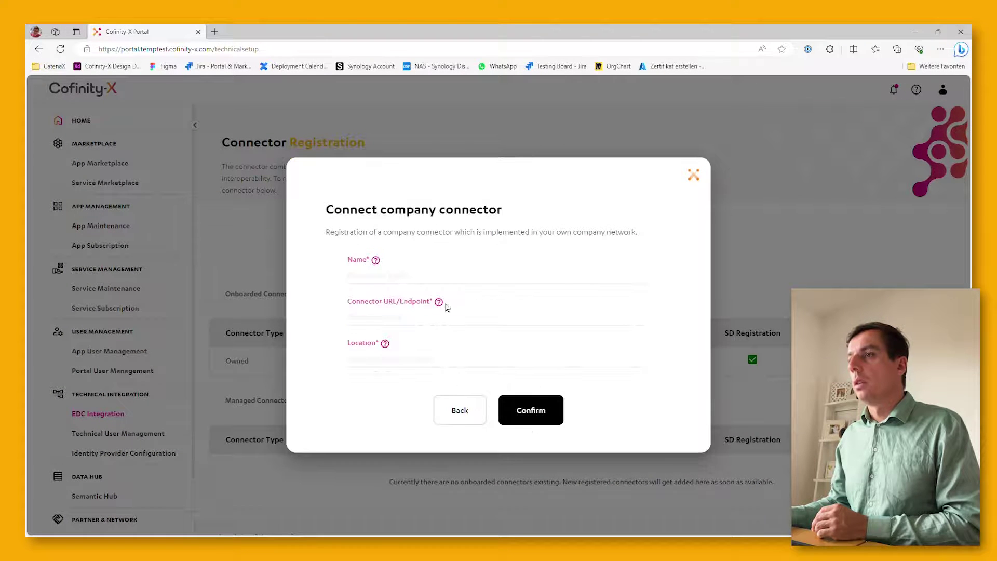
# Register connector 'EDC for Traceability' with the pasted endpoint URL and location DE
pyautogui.click(431, 281)
pyautogui.write('EDC')
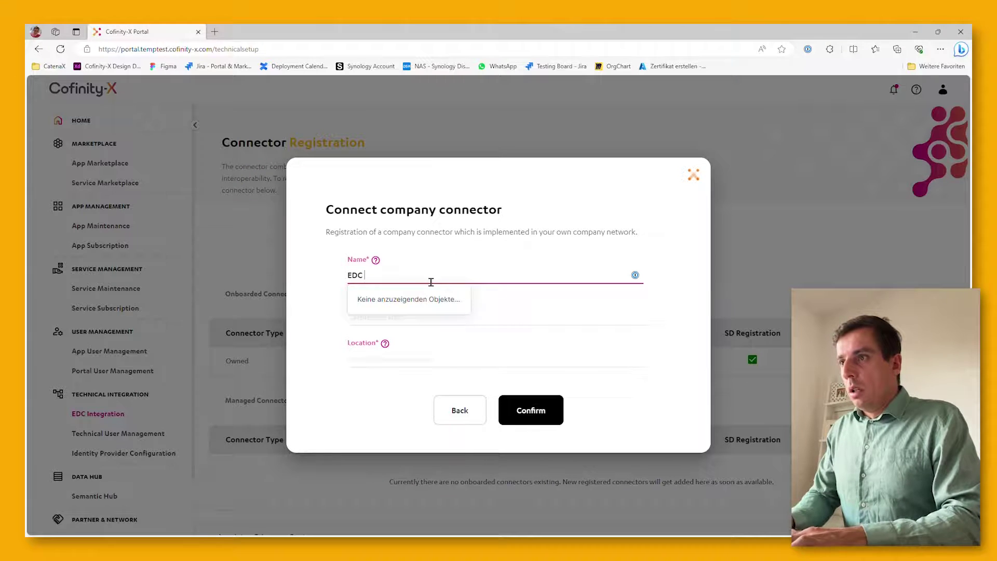
pyautogui.write(' for Trac')
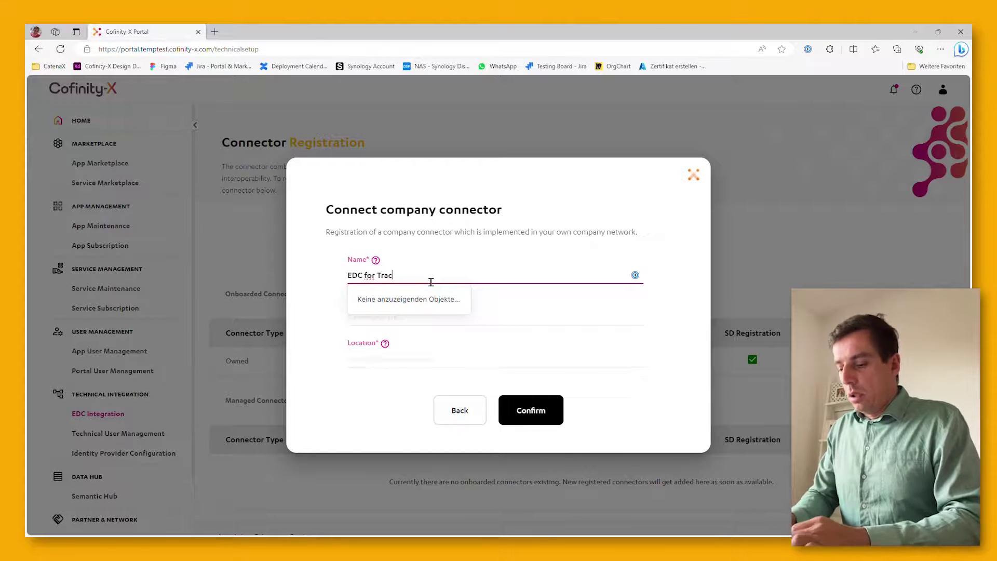
pyautogui.write('eability')
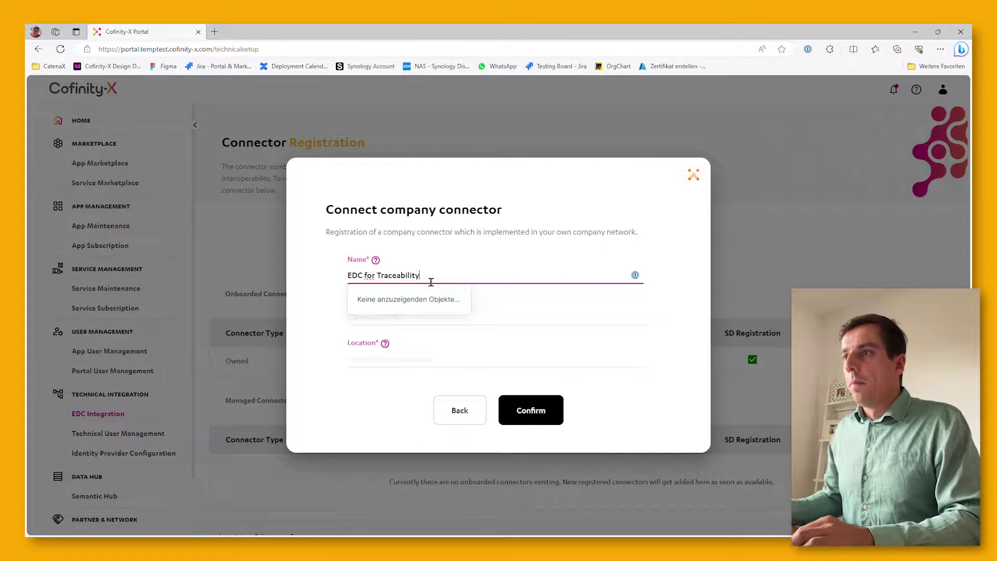
pyautogui.press('Tab')
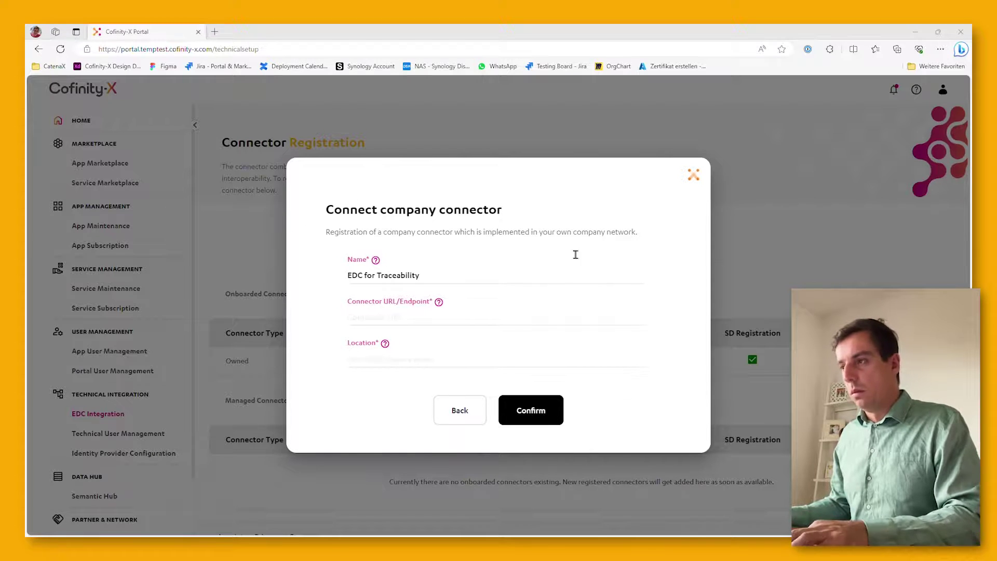
pyautogui.click(435, 329)
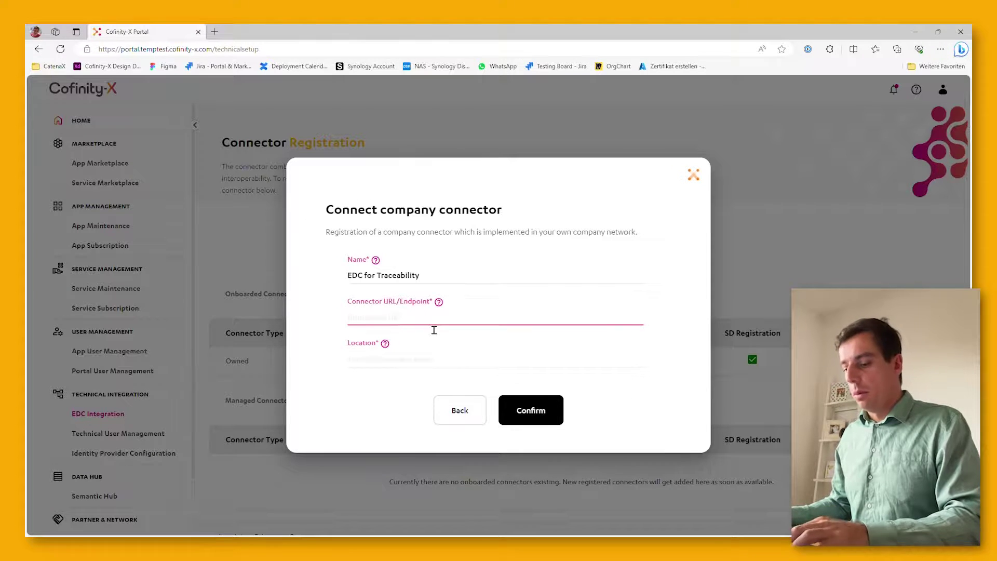
pyautogui.write('https://controlplane.temptest.cofinity-x.com/api/v3/ids')
pyautogui.click(410, 363)
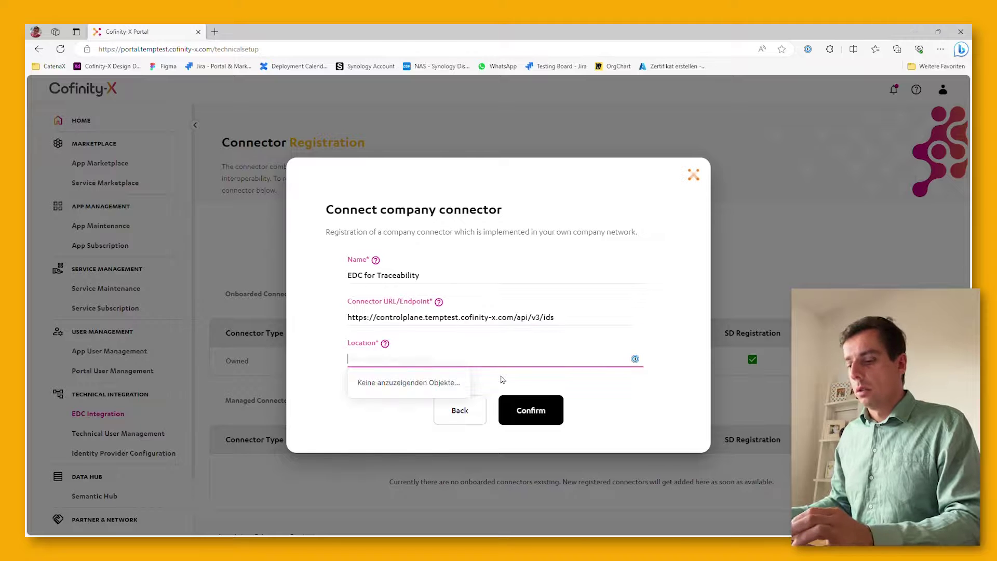
pyautogui.write('DE')
pyautogui.click(557, 414)
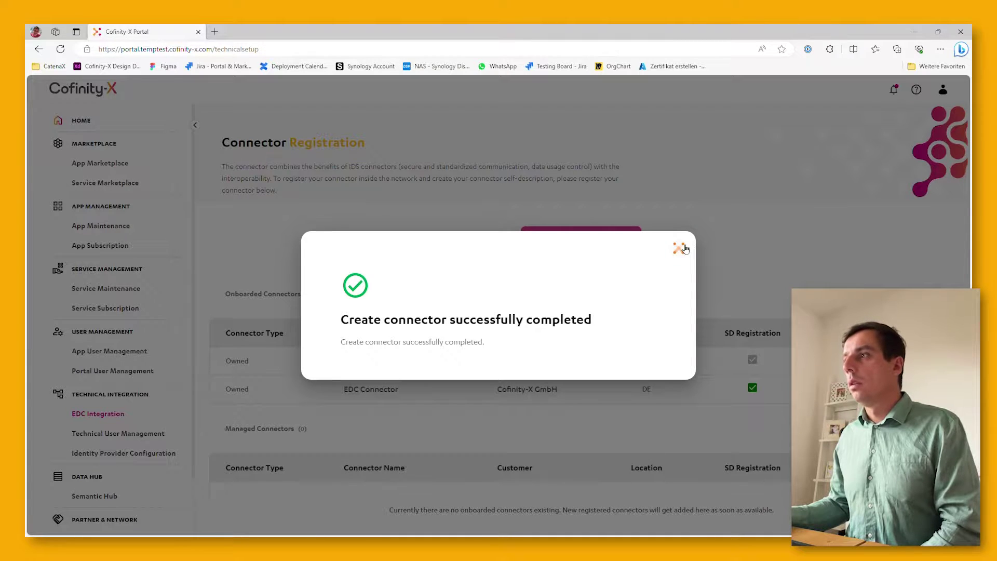
# Dismiss the success message to show EDC for Traceability as PENDING
pyautogui.click(682, 249)
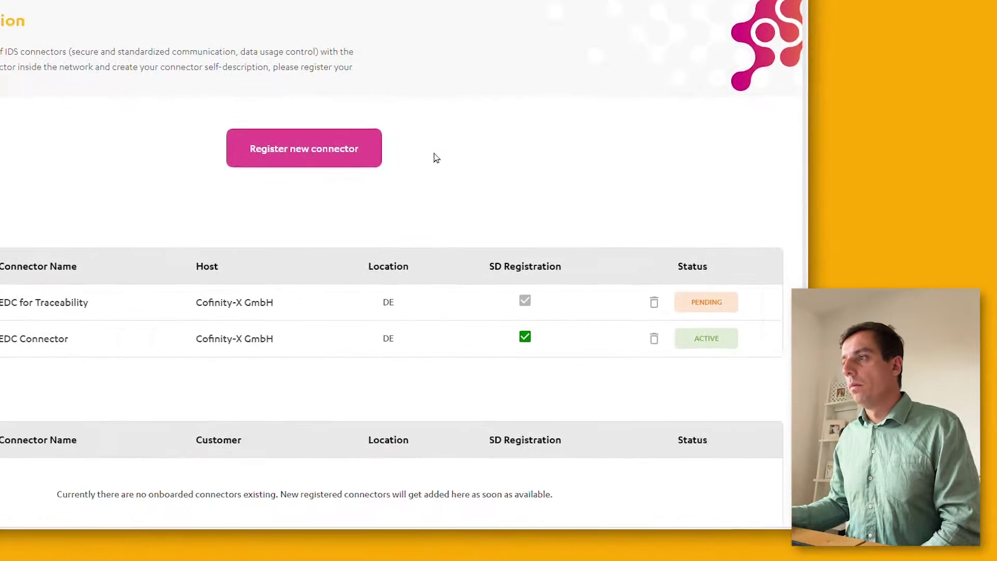